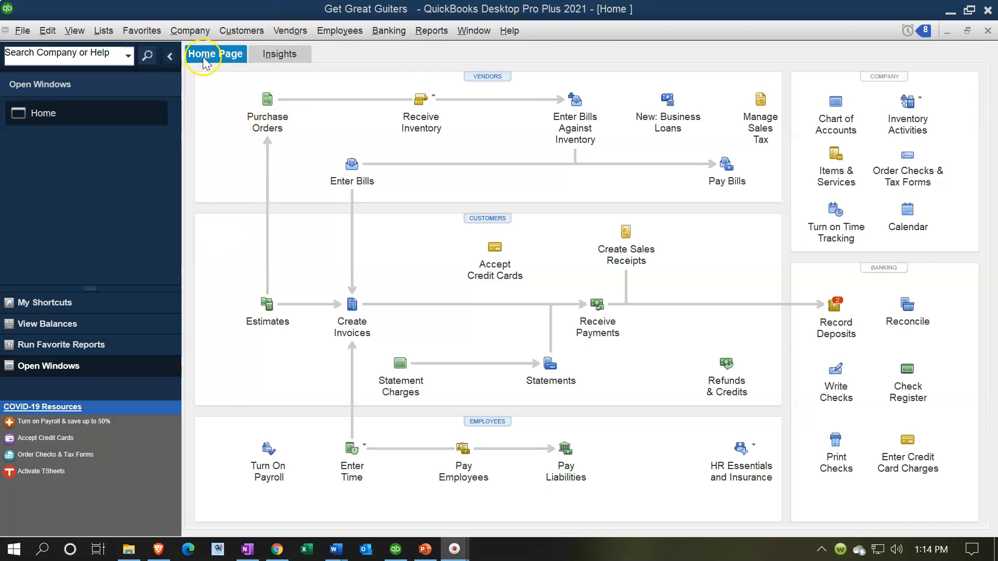
Show the company home page and the list of open windows
left_click(190, 31)
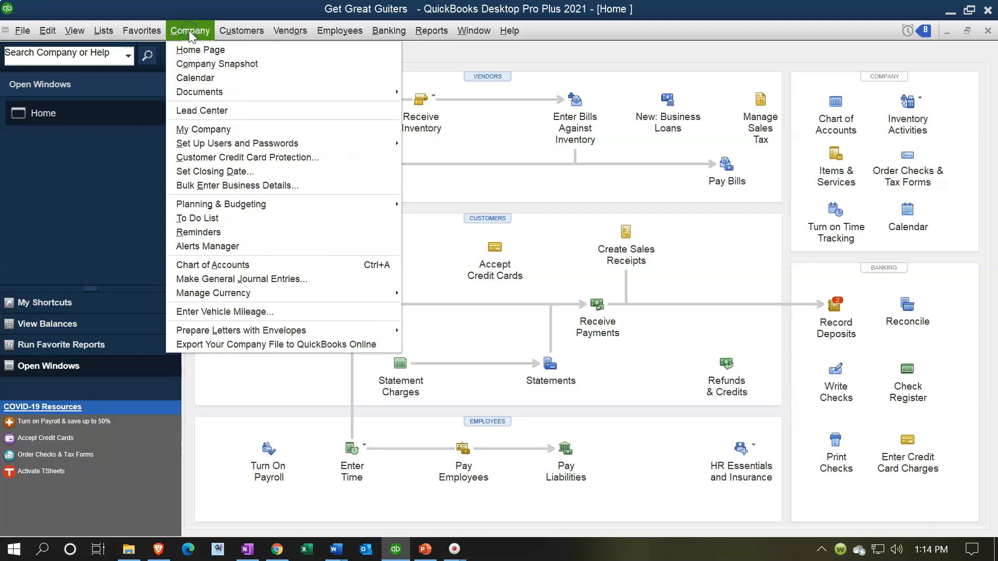
left_click(215, 50)
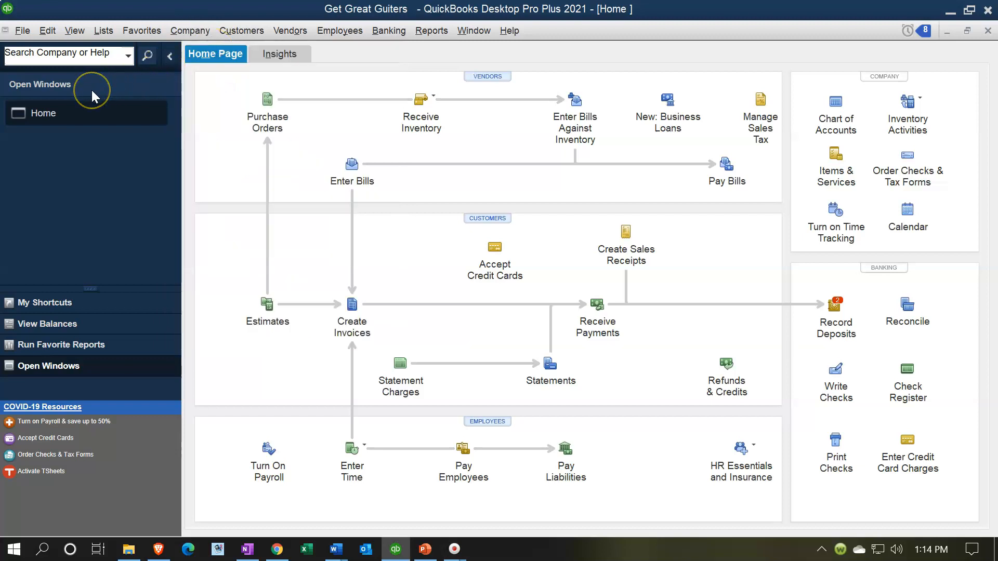
left_click(74, 31)
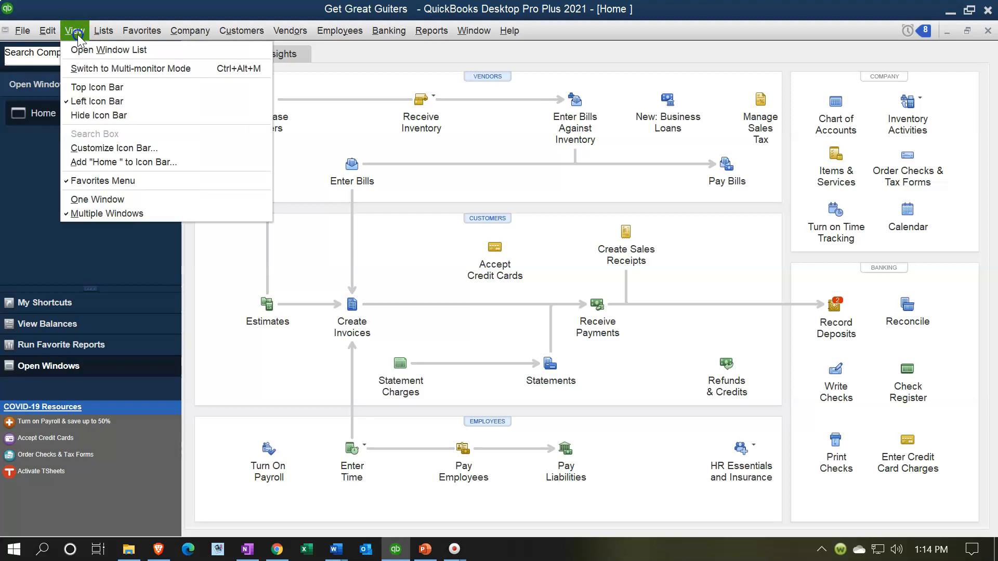
left_click(142, 52)
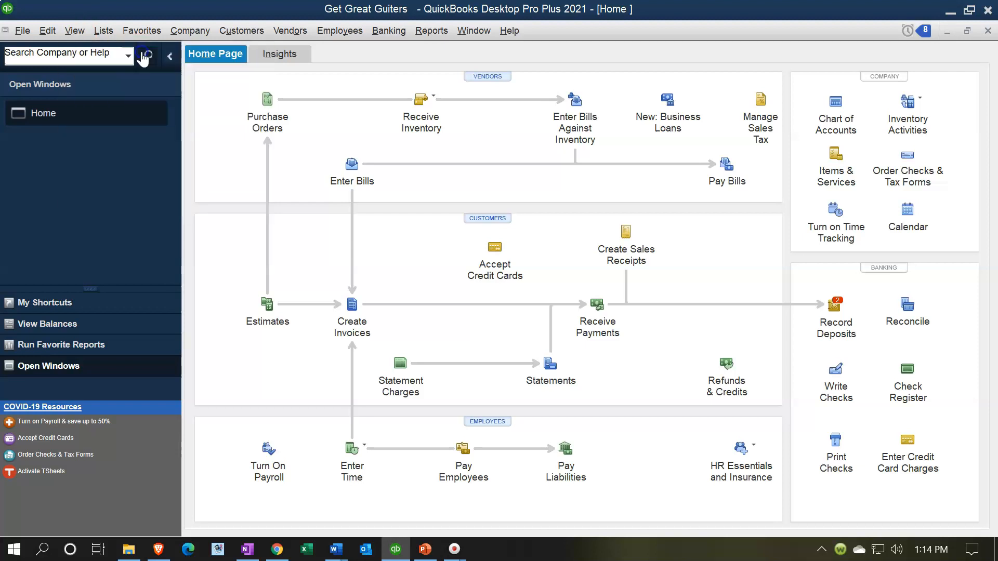
left_click(166, 58)
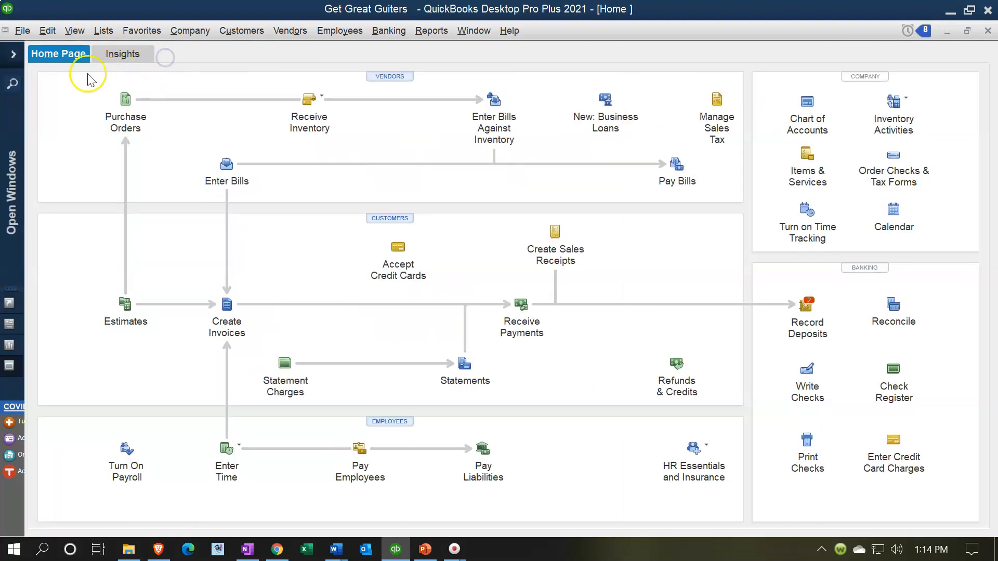
left_click(17, 58)
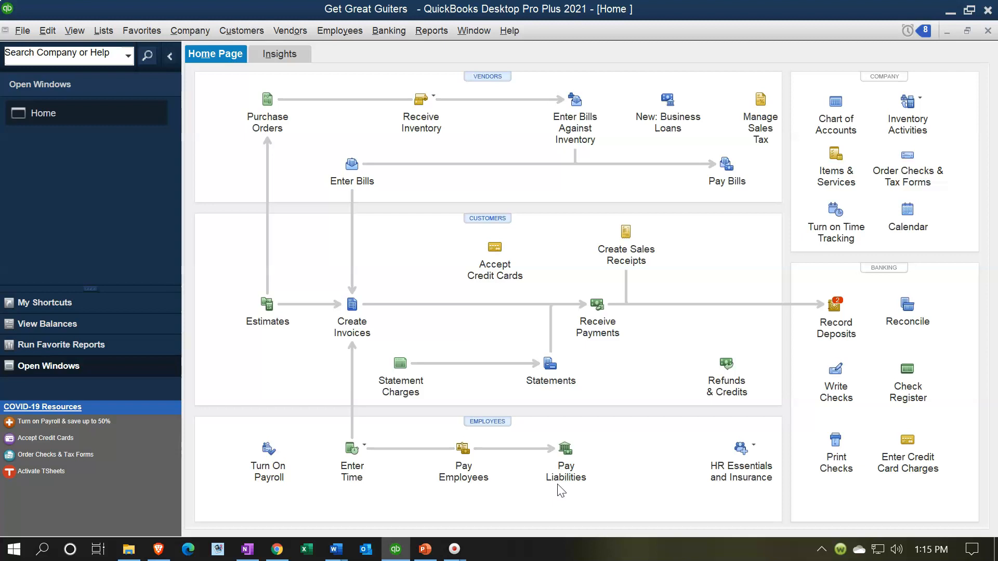
Open the Balance Sheet Standard report
left_click(437, 37)
mouse_move(458, 152)
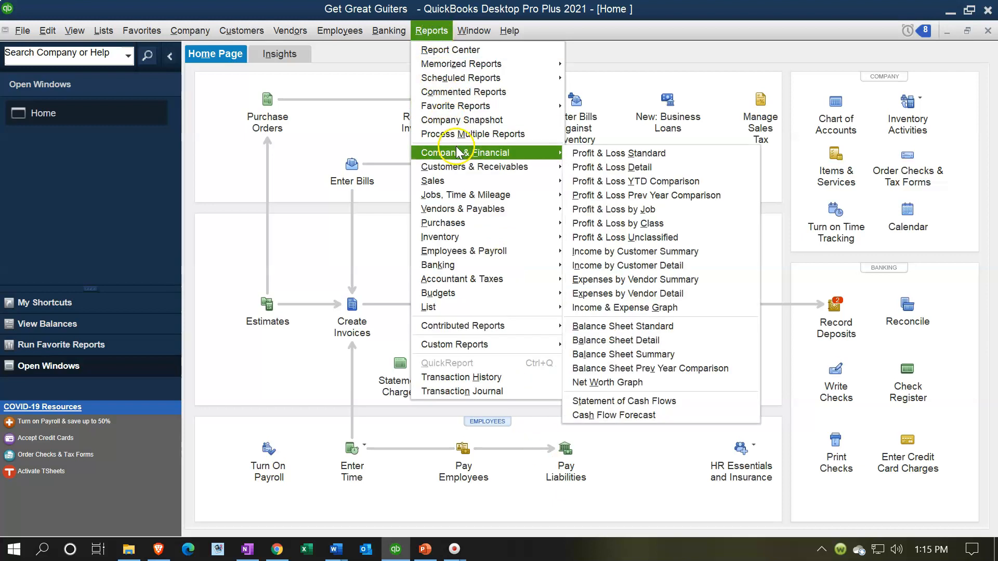
left_click(607, 329)
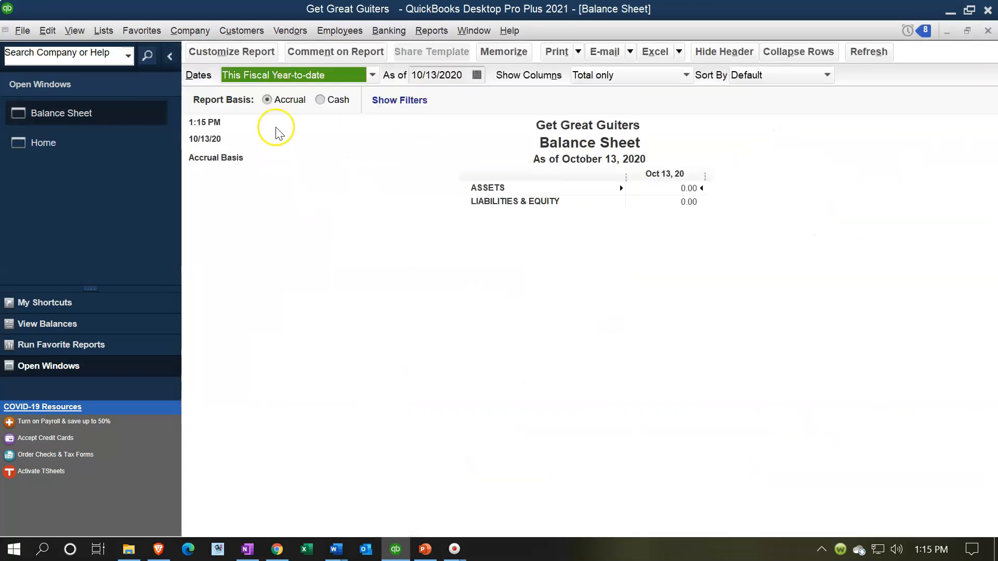
Customize the balance sheet to cover the date range 01/01/2021 to 12/31/2021
left_click(229, 51)
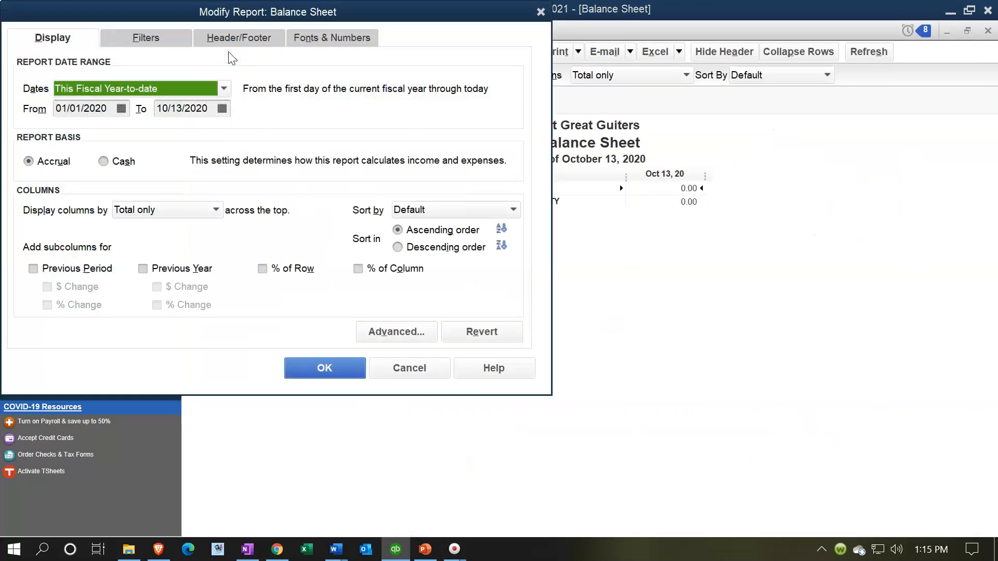
key("Tab")
type("010121")
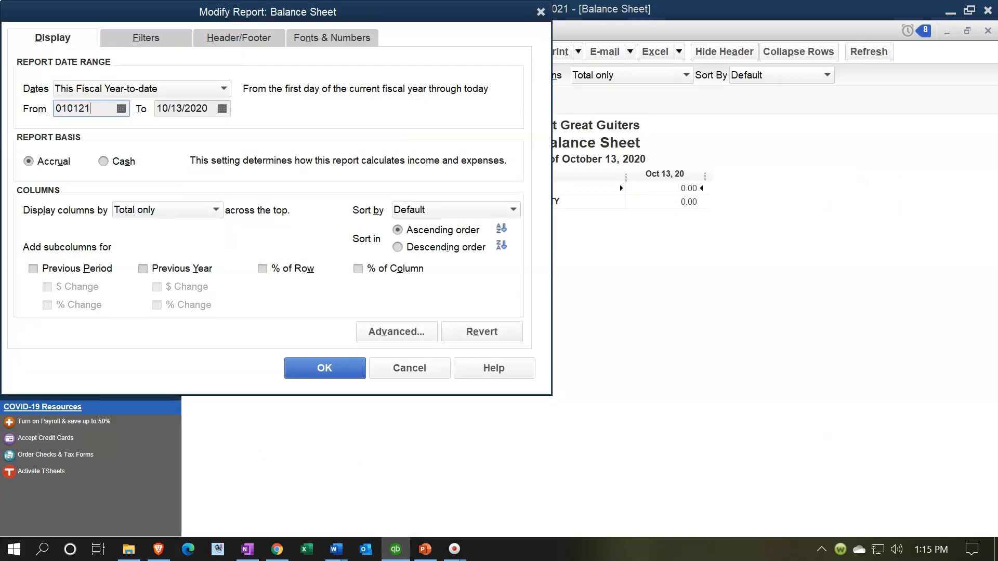
key("Tab")
type("123121")
key("Tab")
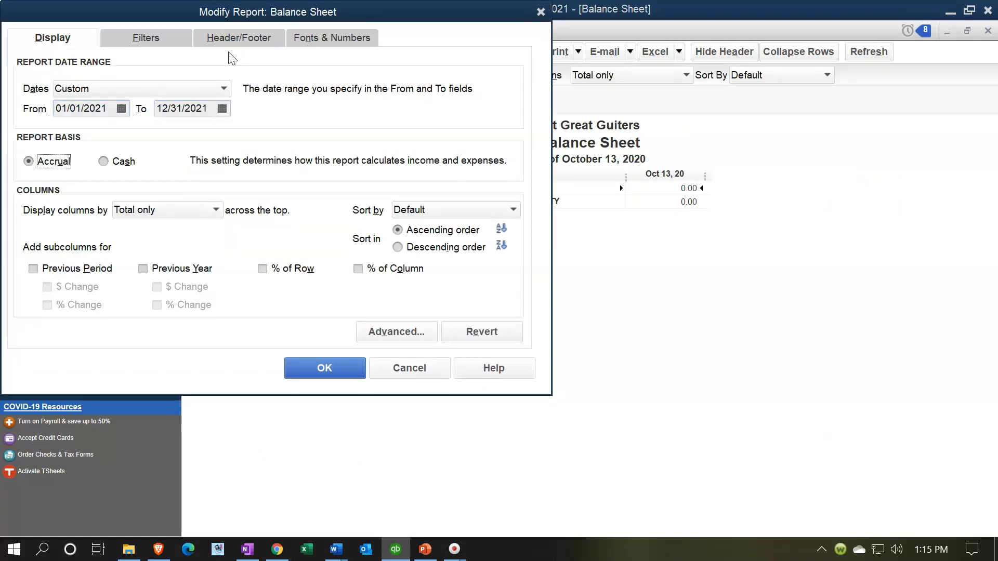
left_click(346, 375)
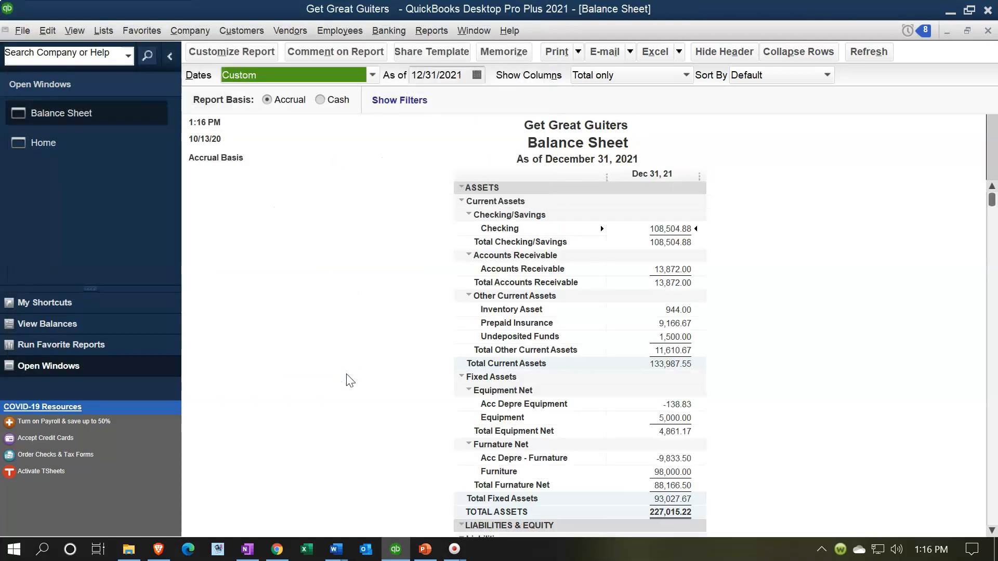
Drill into the Payroll Liabilities balance on the balance sheet and review its February 2021 paycheck transactions
scroll(350, 381, "down", 6)
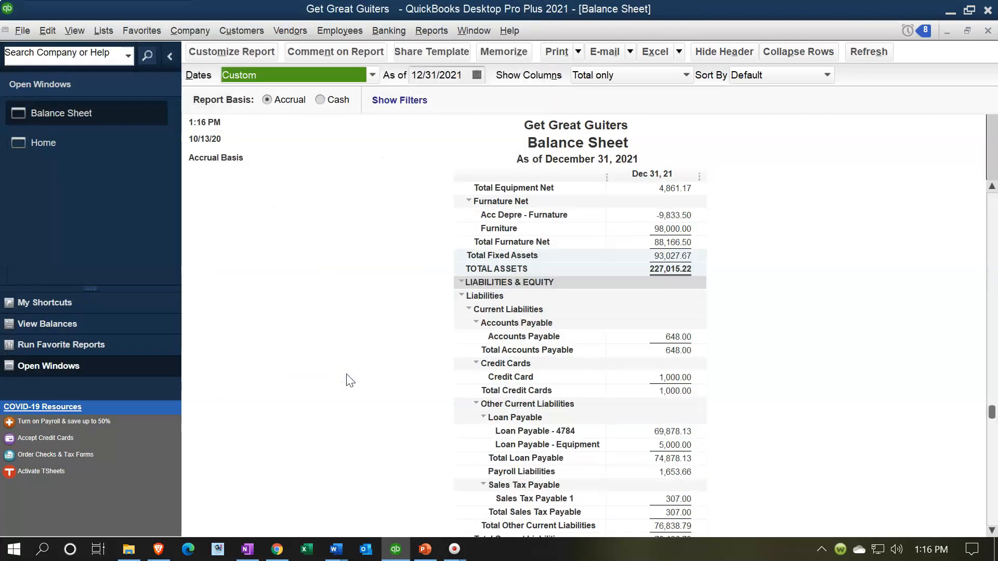
scroll(350, 380, "down", 1)
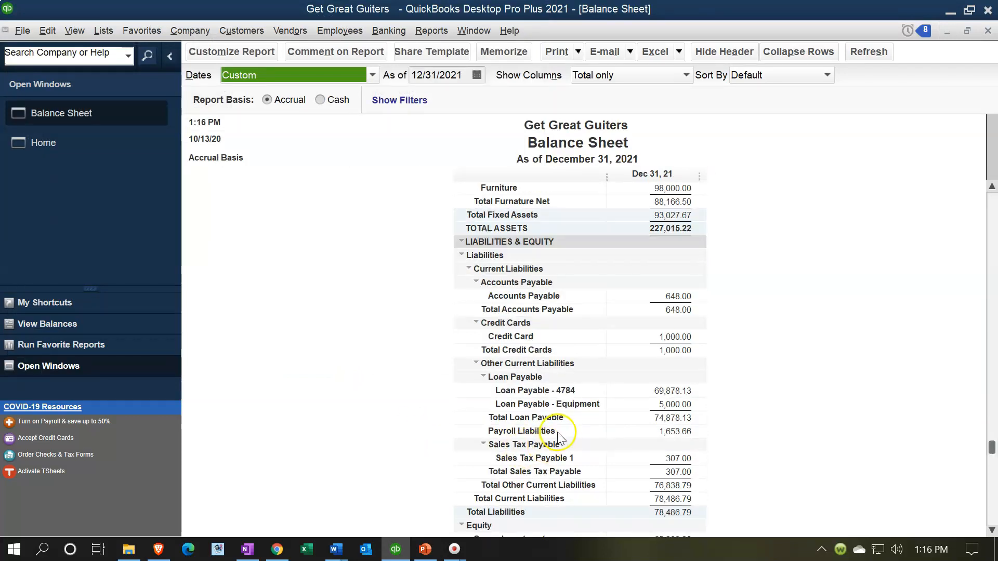
scroll(694, 445, "down", 1)
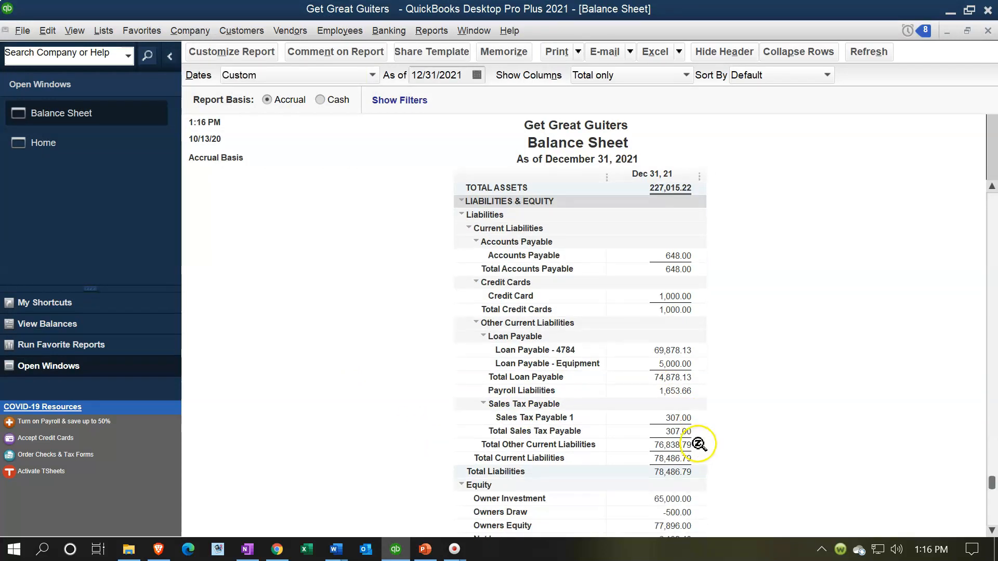
double_click(679, 389)
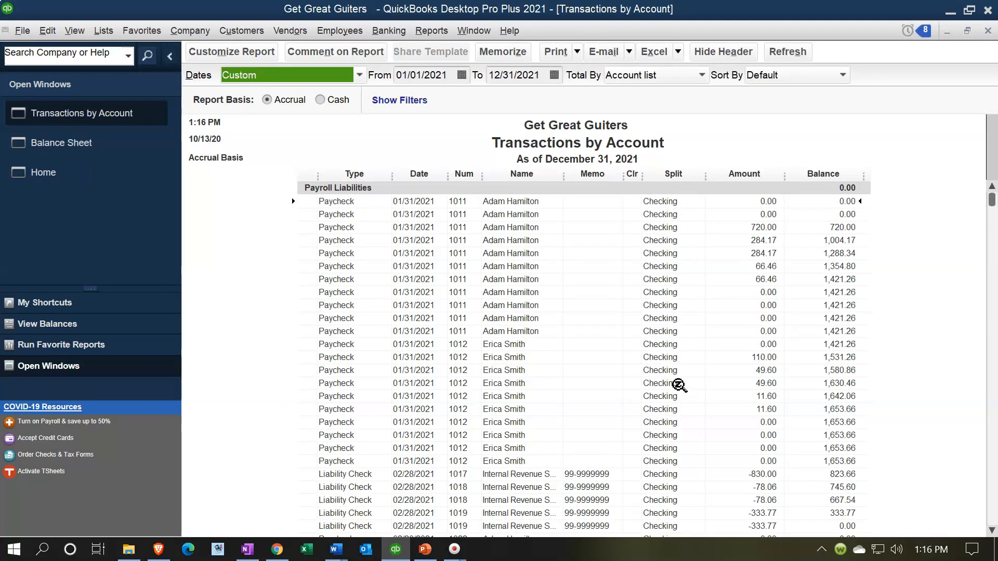
scroll(679, 388, "down", 8)
left_click(651, 409)
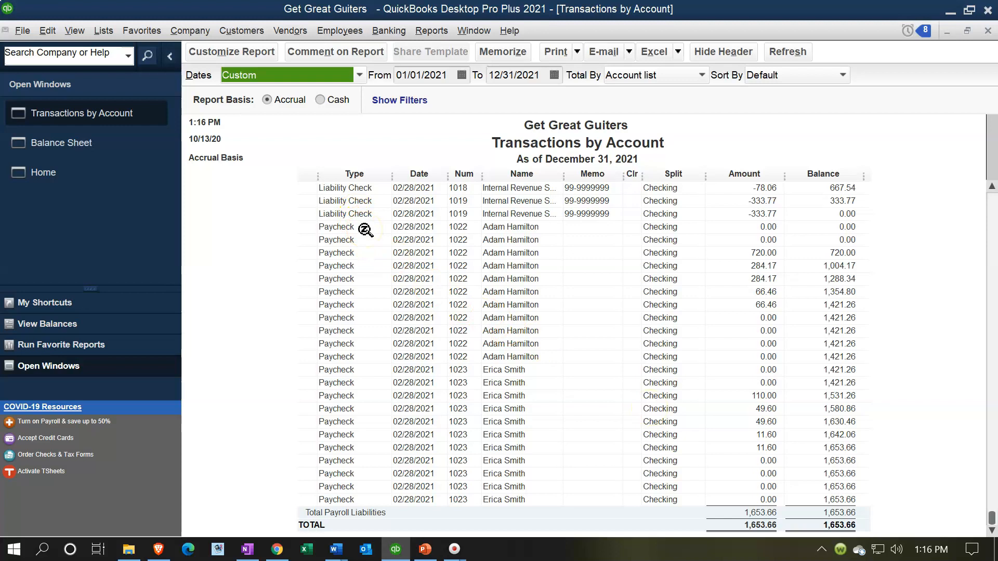
left_click(728, 248)
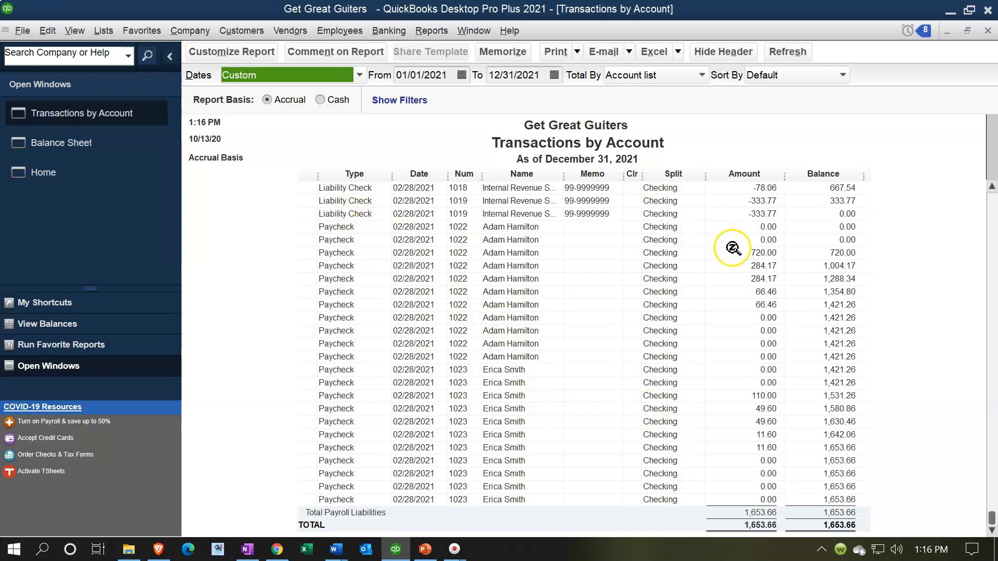
Open the 02/28/2021 paycheck behind the 720.00 payroll liability entry, review its paycheck detail, and close it
double_click(761, 253)
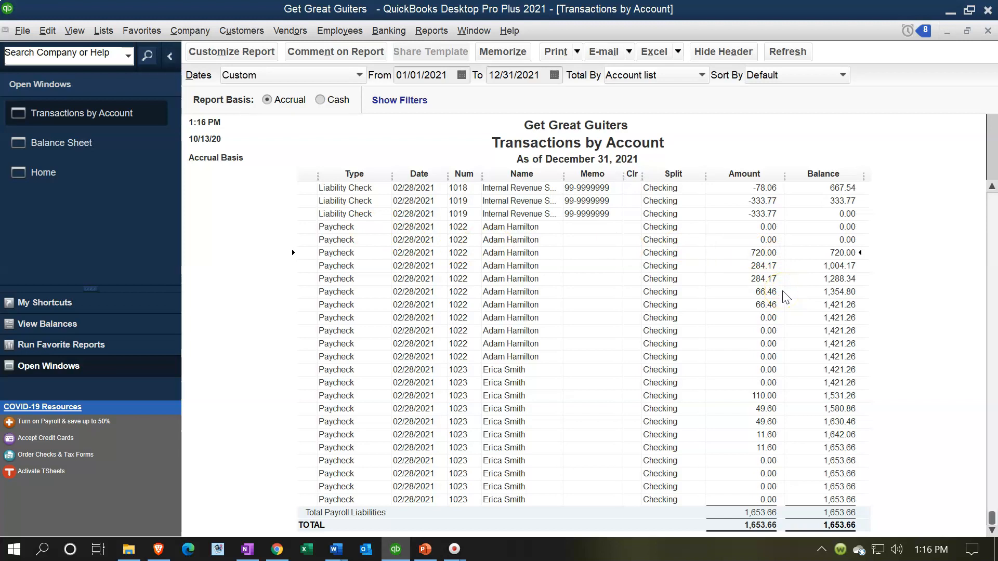
double_click(758, 255)
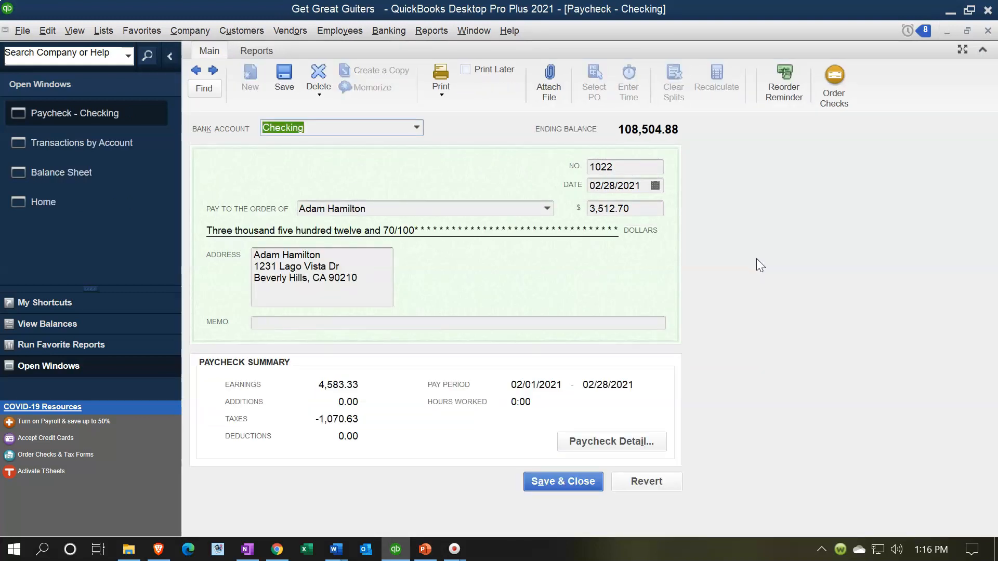
left_click(582, 443)
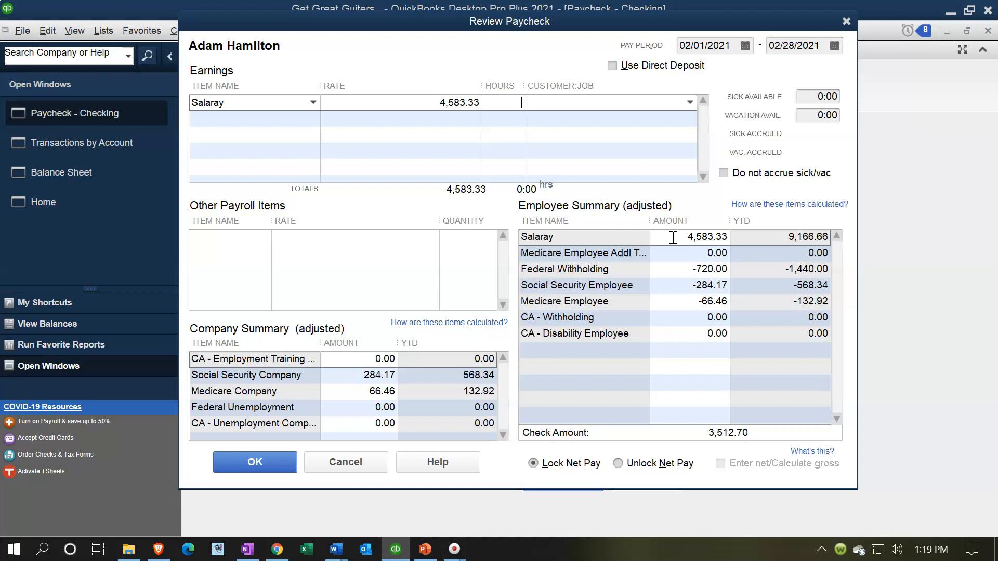
left_click(691, 296)
left_click(847, 21)
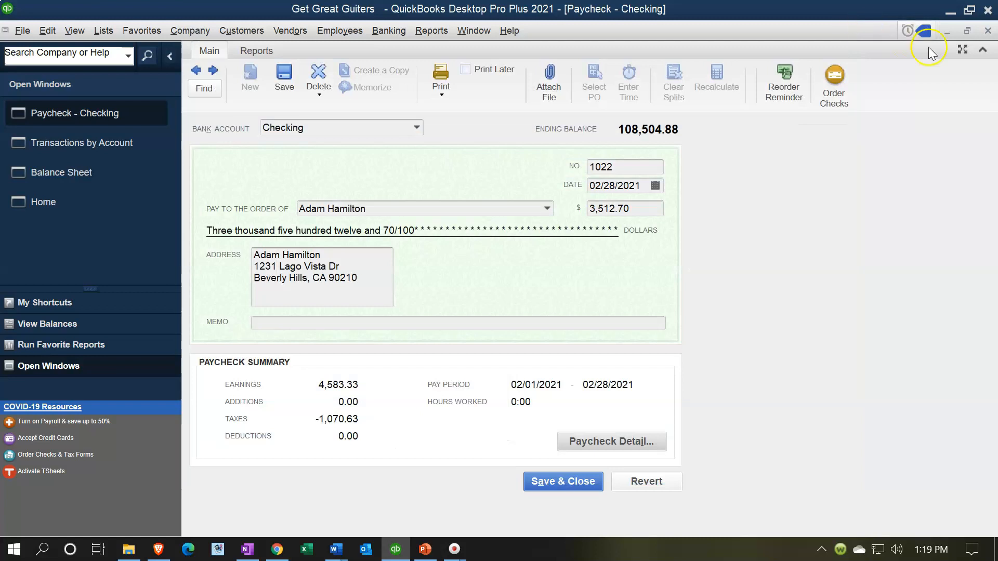
left_click(987, 31)
left_click(988, 31)
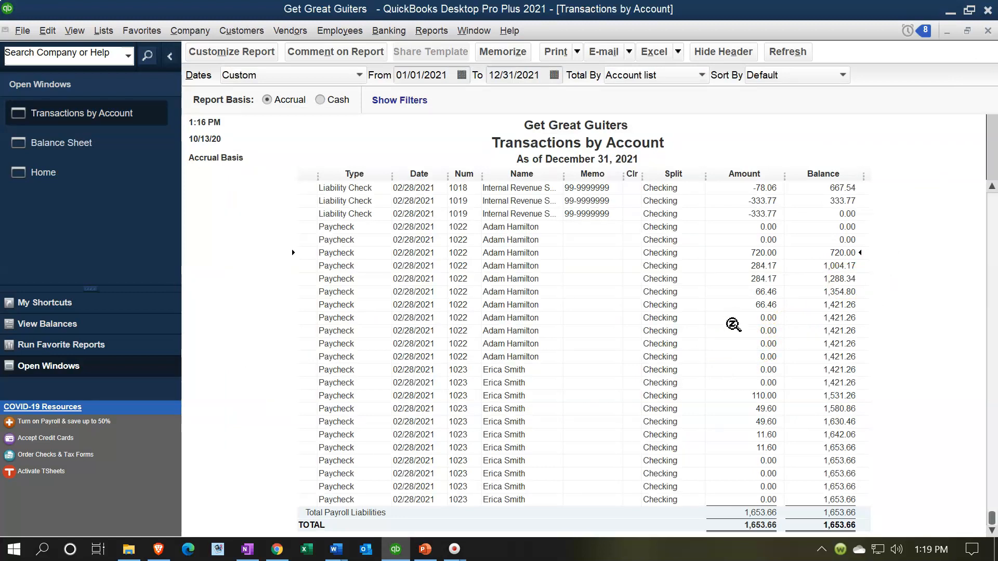
Check the February liability checks in the payroll liabilities transaction report, and return to the home page
scroll(733, 325, "up", 1)
scroll(734, 325, "up", 2)
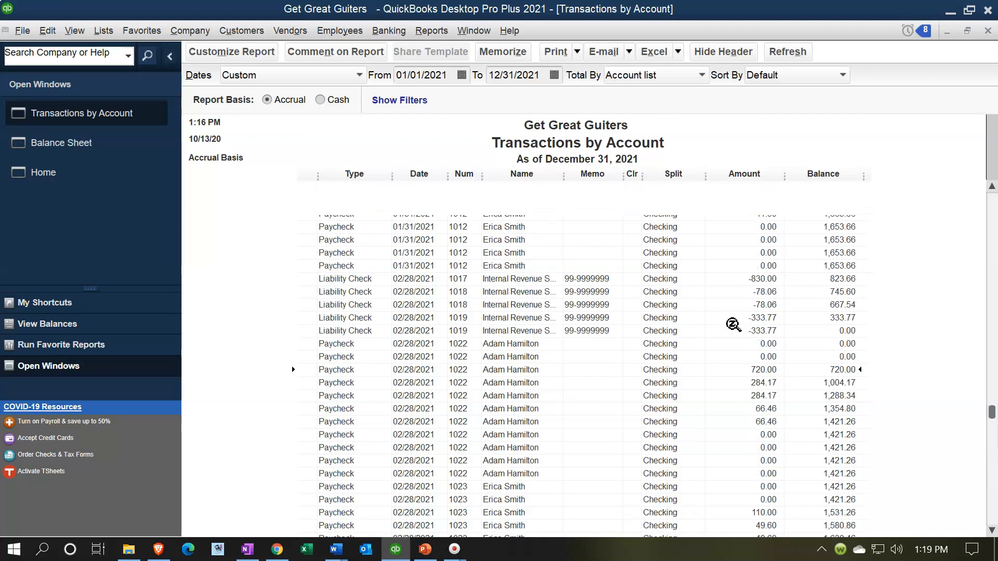
left_click(71, 180)
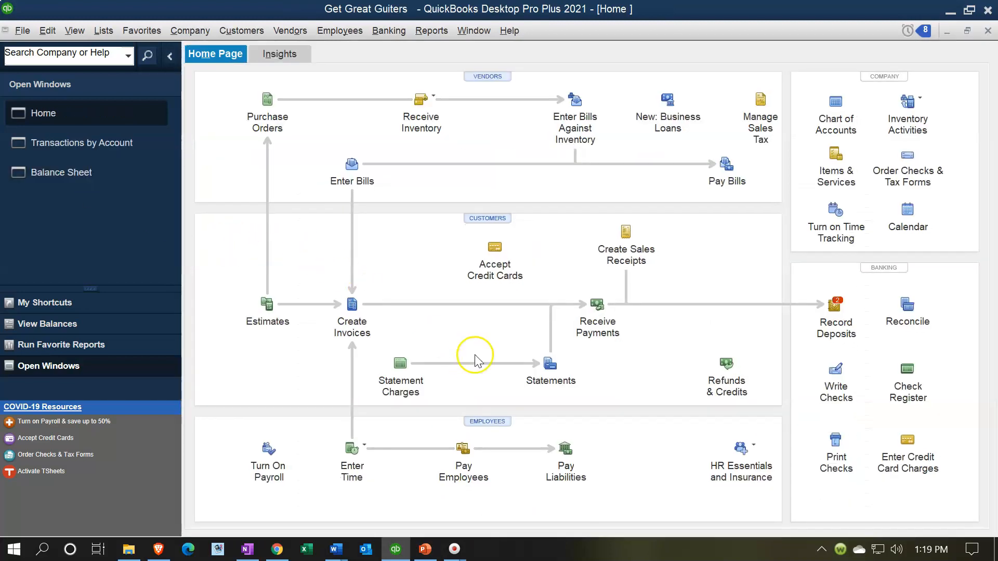
left_click(548, 479)
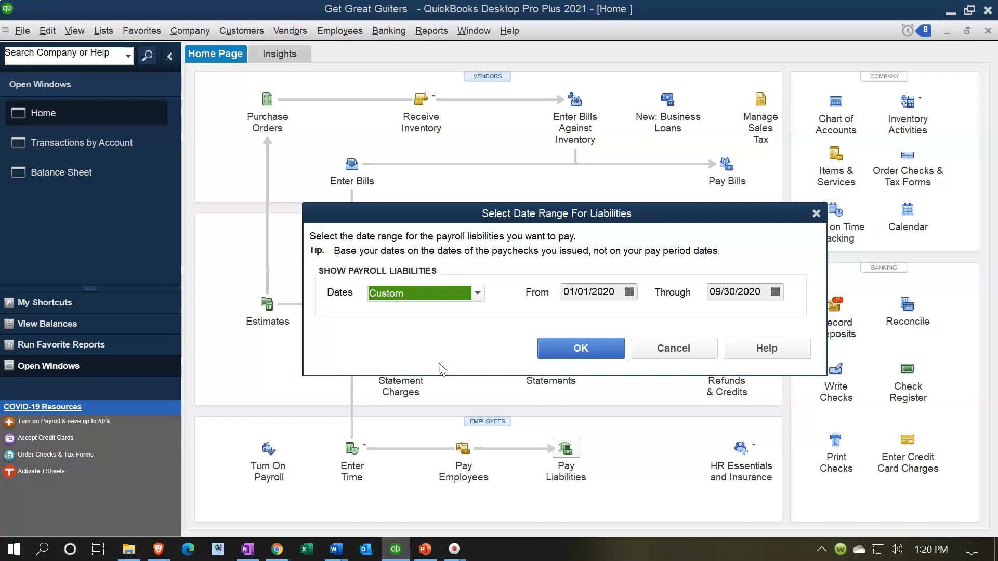
key("Tab")
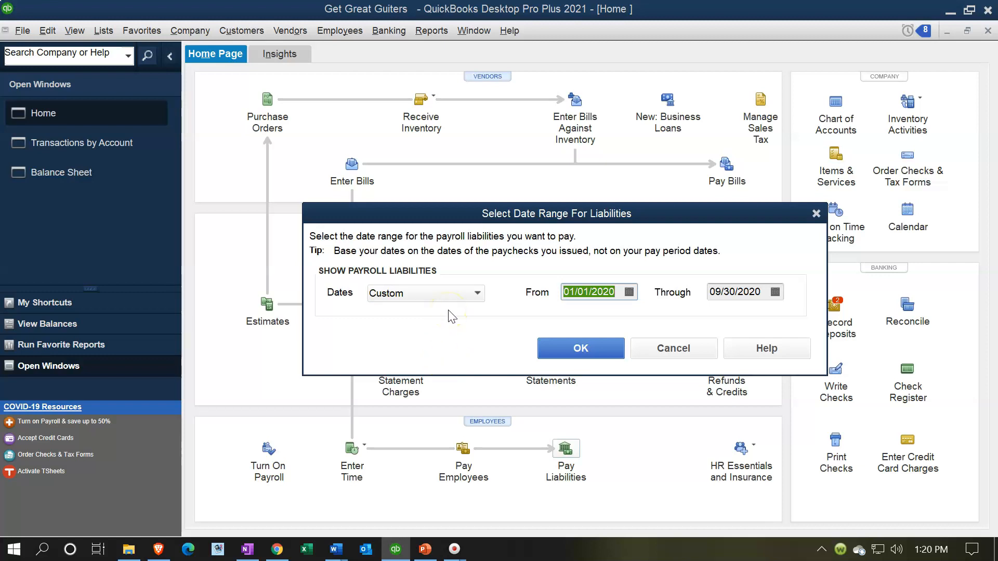
type("022821")
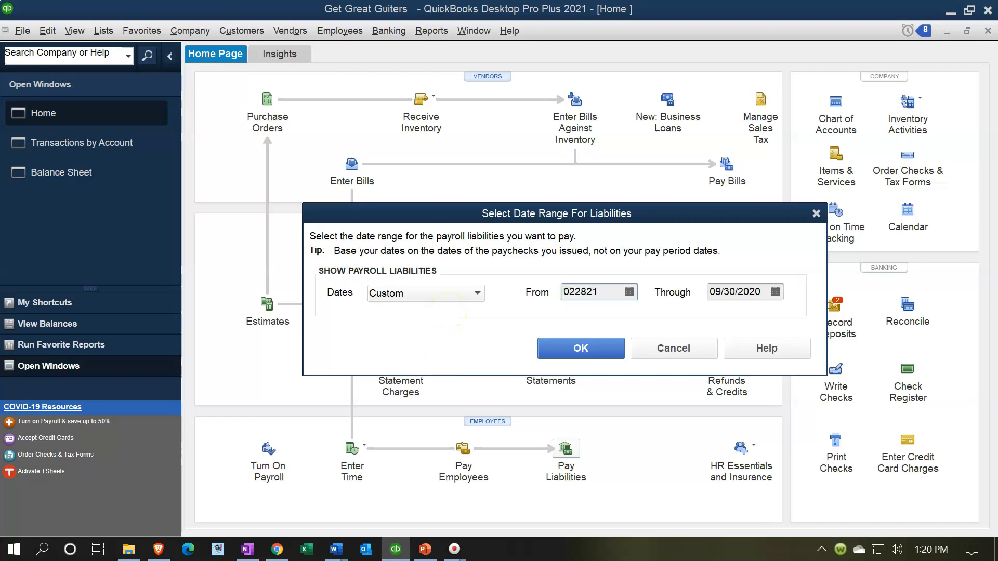
key("Tab")
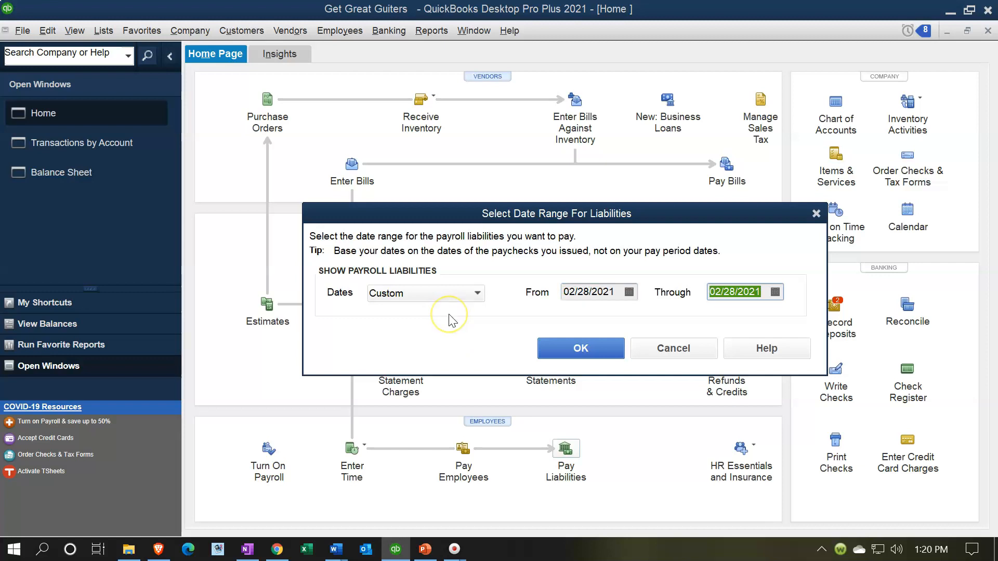
left_click(816, 214)
Start an employee payroll run, set its check date to 03/03/2021, and close the run unfinished
left_click(465, 460)
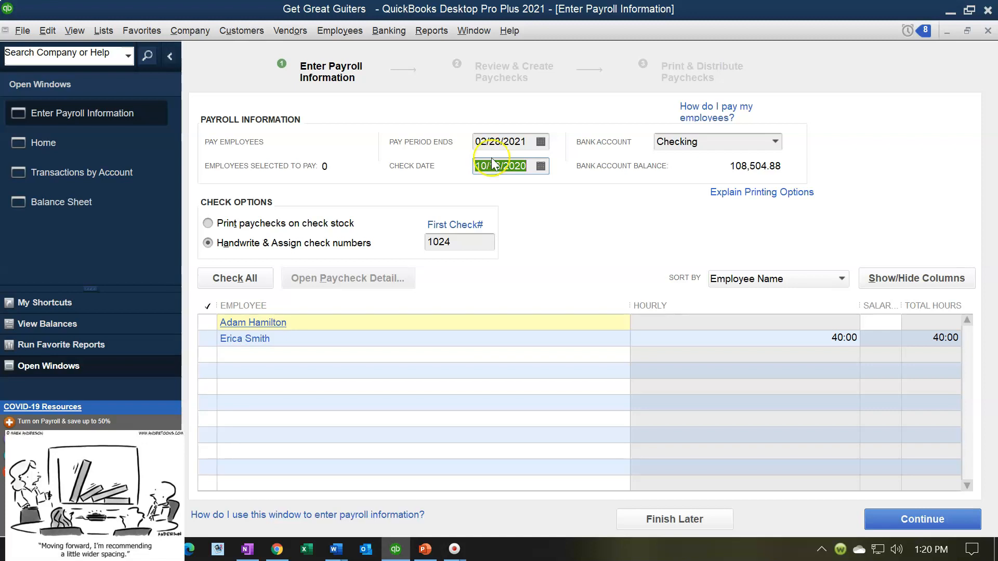
type("030321")
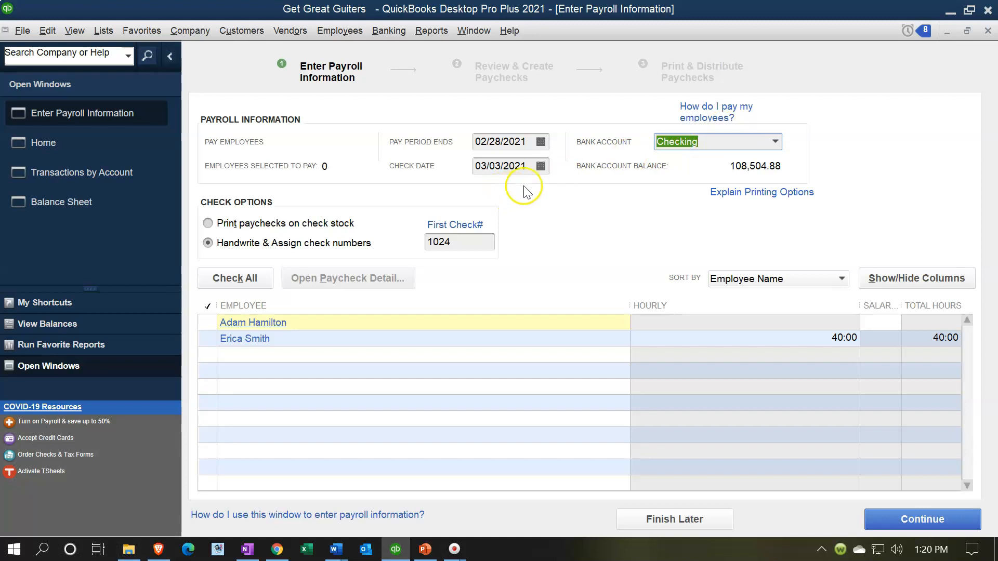
left_click(988, 31)
left_click(584, 259)
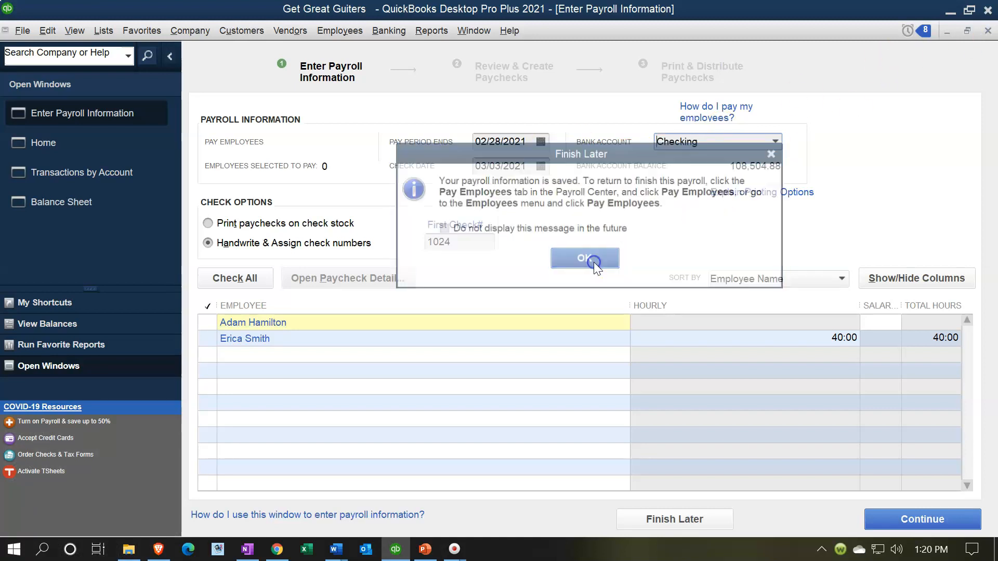
Start paying payroll liabilities for the date range 02/01/2021 through 02/28/2021
left_click(566, 451)
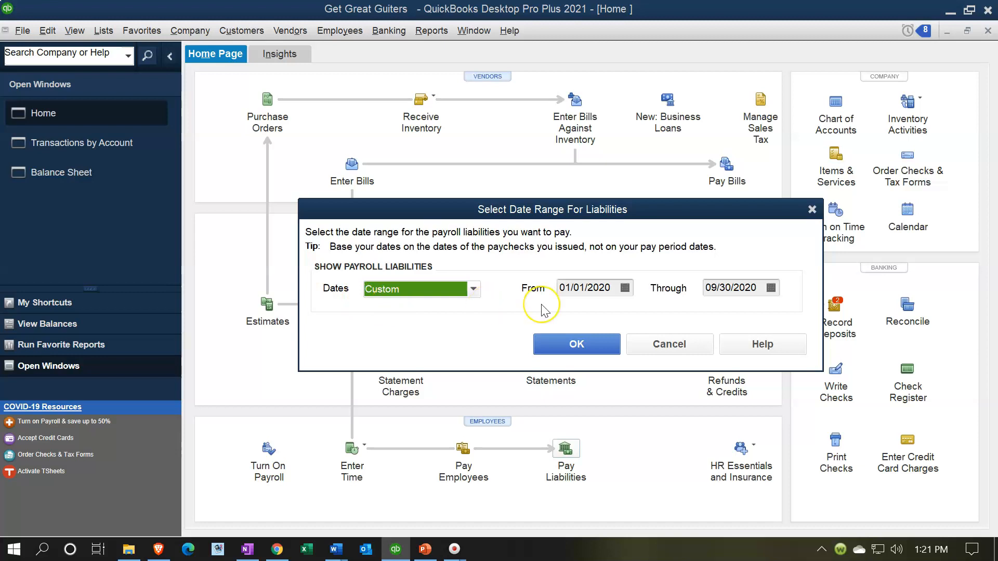
key("Tab")
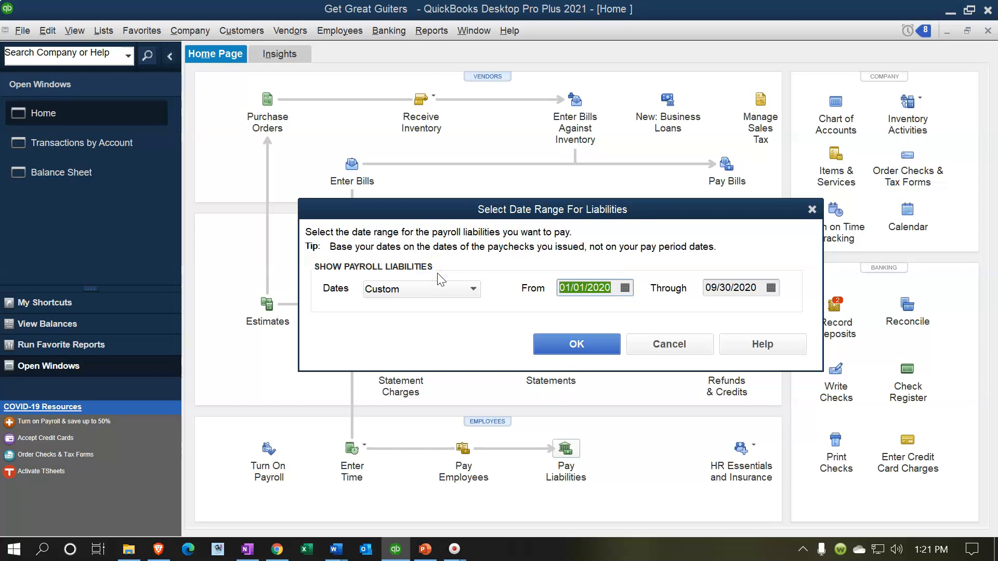
type("02/01/2021")
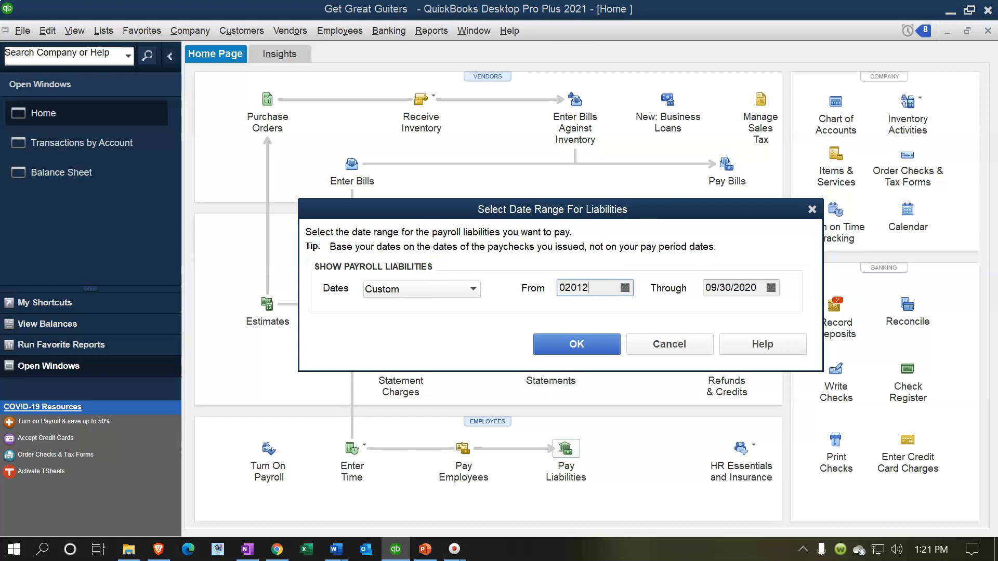
key("Tab")
type("02/28/2021")
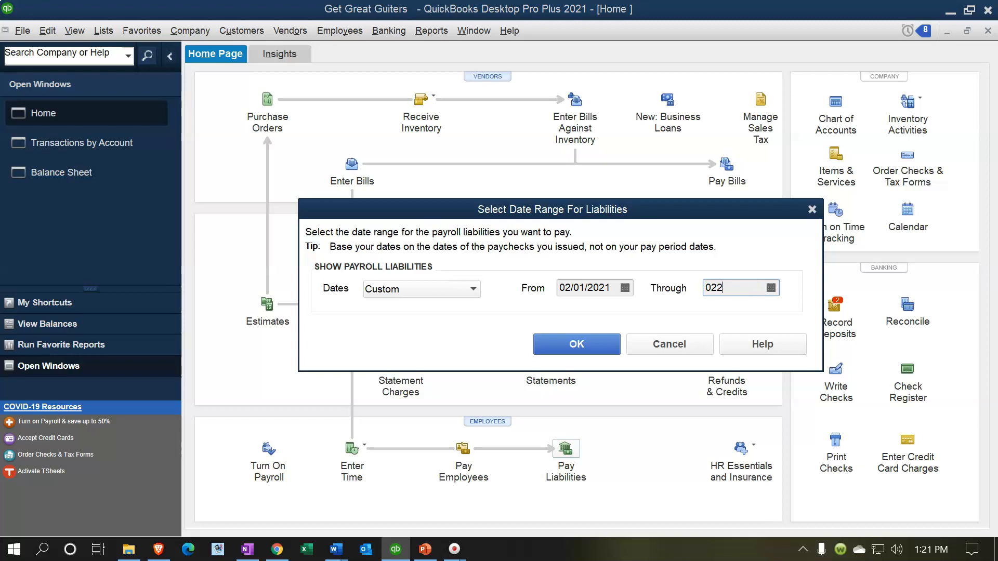
key("Tab")
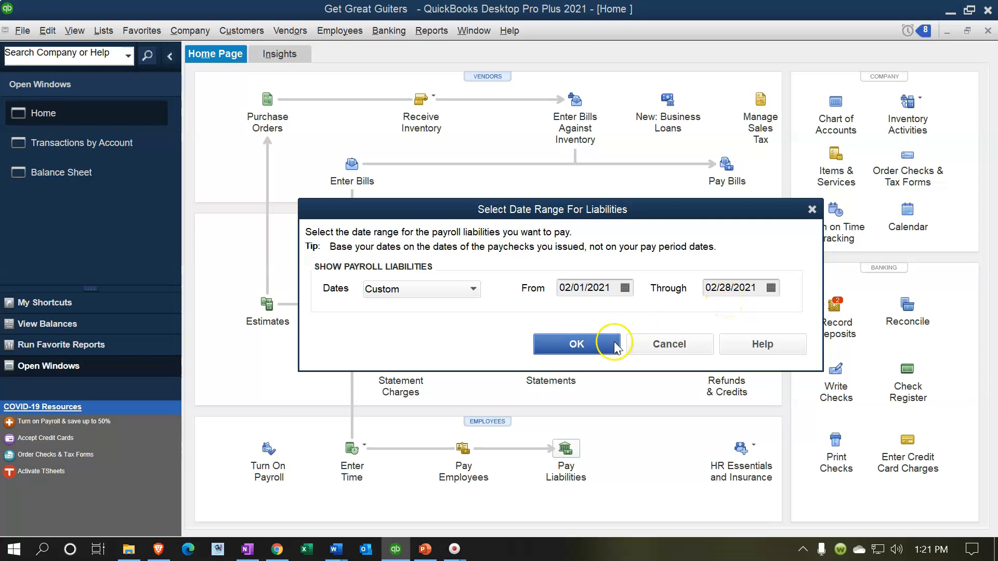
left_click(591, 346)
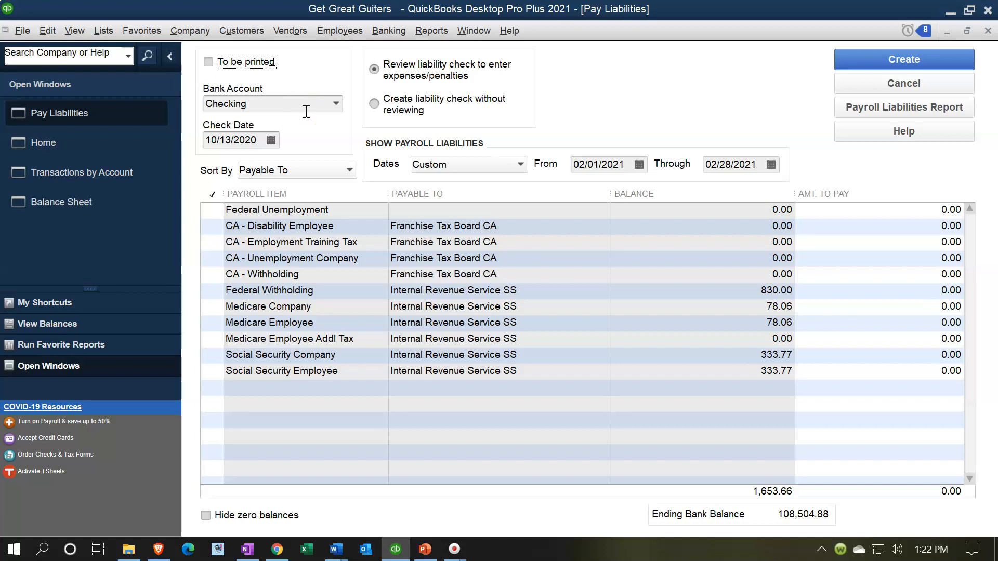
Check the available bank accounts and examine the Internal Revenue Service payroll items in the liabilities list
left_click(337, 104)
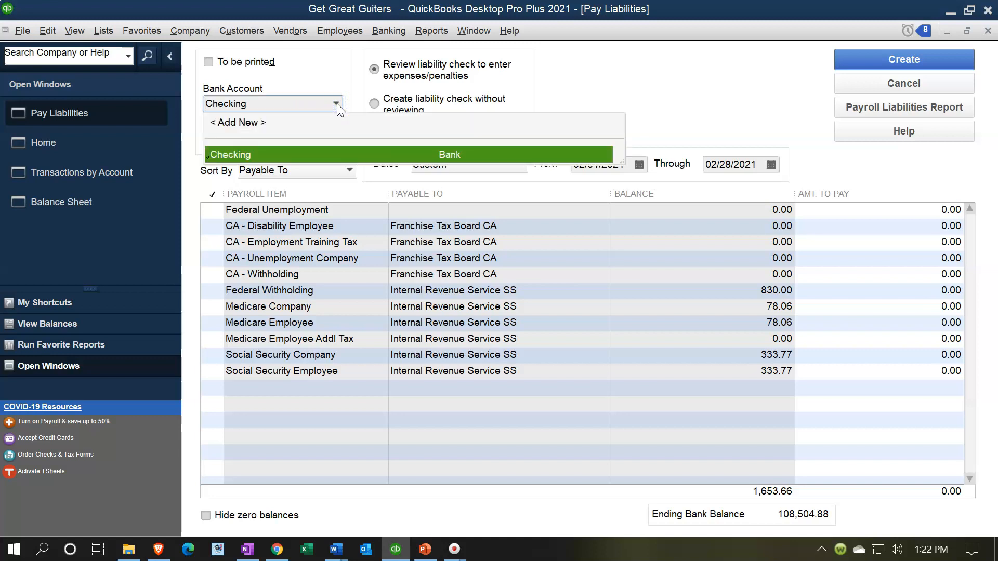
left_click(337, 104)
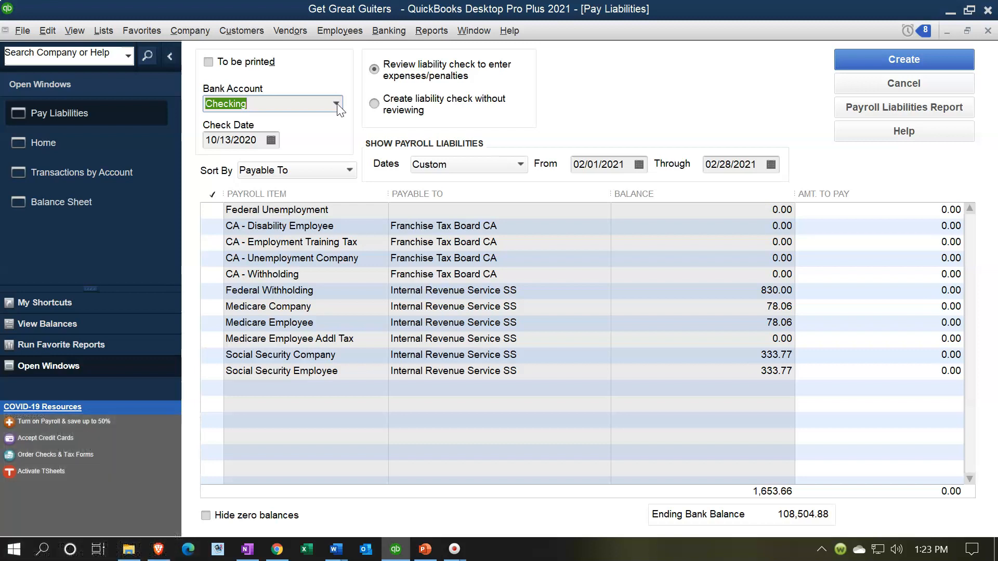
left_click(258, 147)
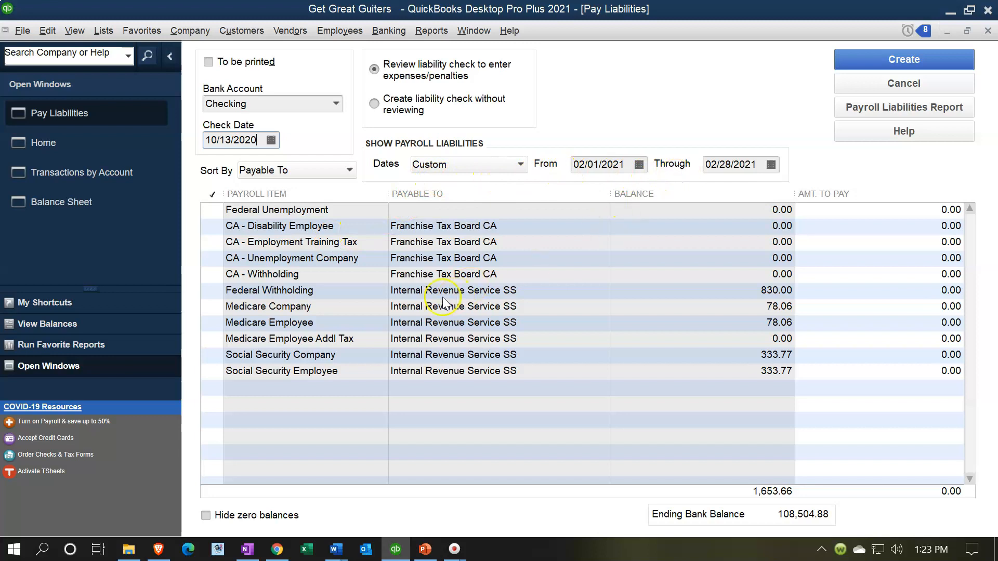
left_click(218, 308)
left_click(221, 287)
left_click(304, 299)
left_click(303, 309)
left_click(289, 366)
Review the Checking and Payroll Liabilities balances on the 12/31/2021 balance sheet
left_click(86, 205)
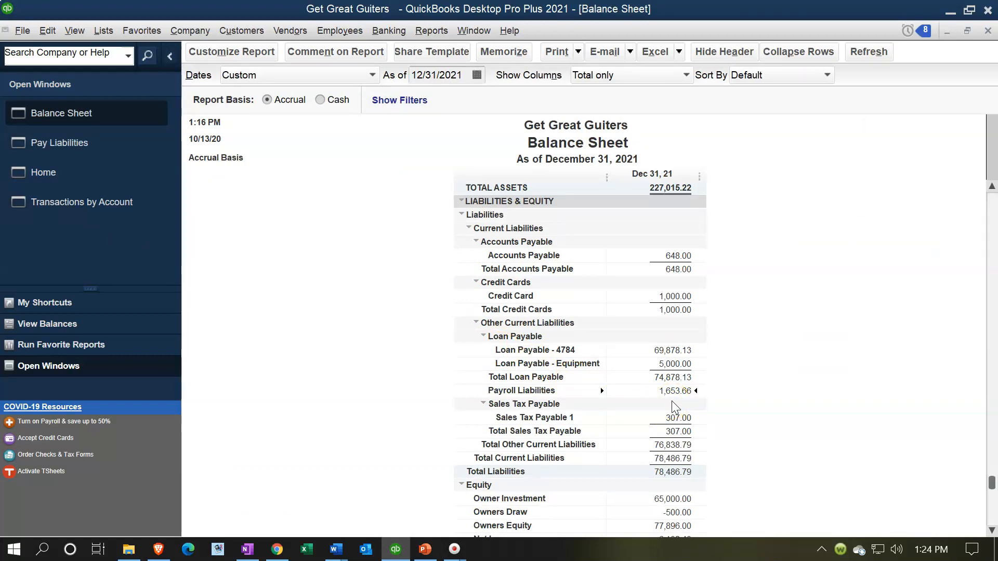
scroll(673, 400, "up", 8)
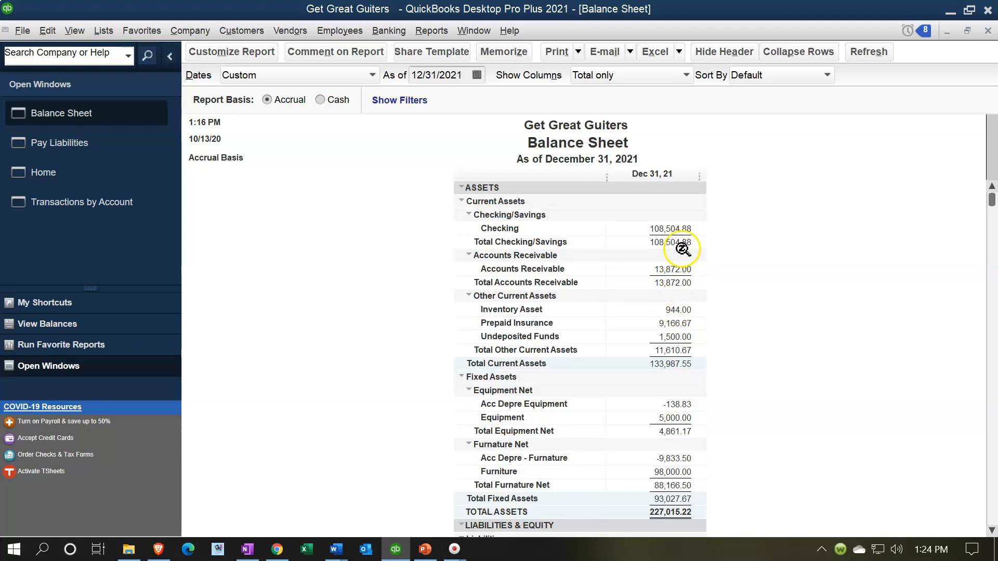
scroll(683, 250, "down", 8)
scroll(684, 250, "down", 1)
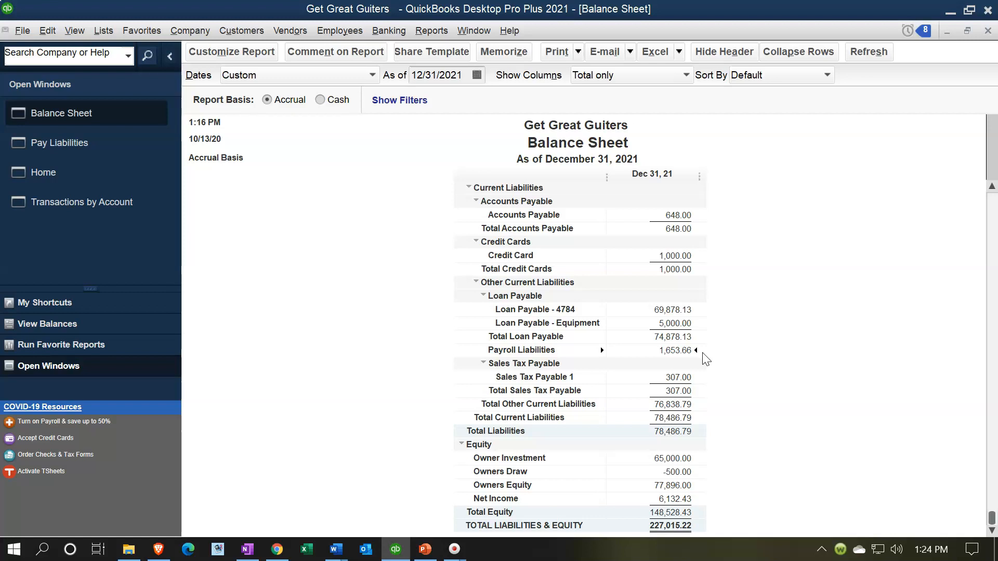
Drill into the Payroll Liabilities balance and review the January paychecks against the February liability checks
left_click(688, 358)
double_click(673, 352)
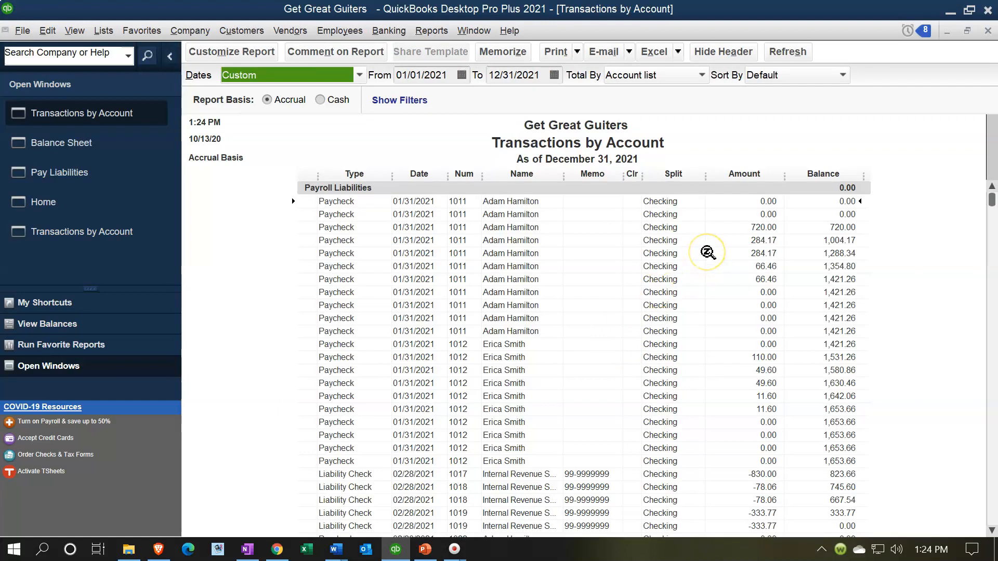
scroll(708, 253, "down", 2)
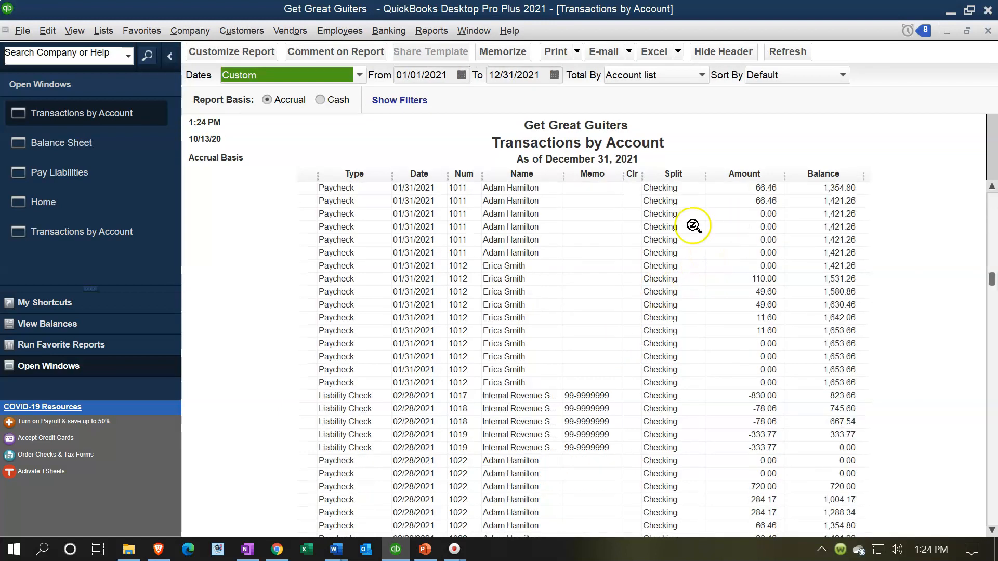
scroll(456, 209, "up", 2)
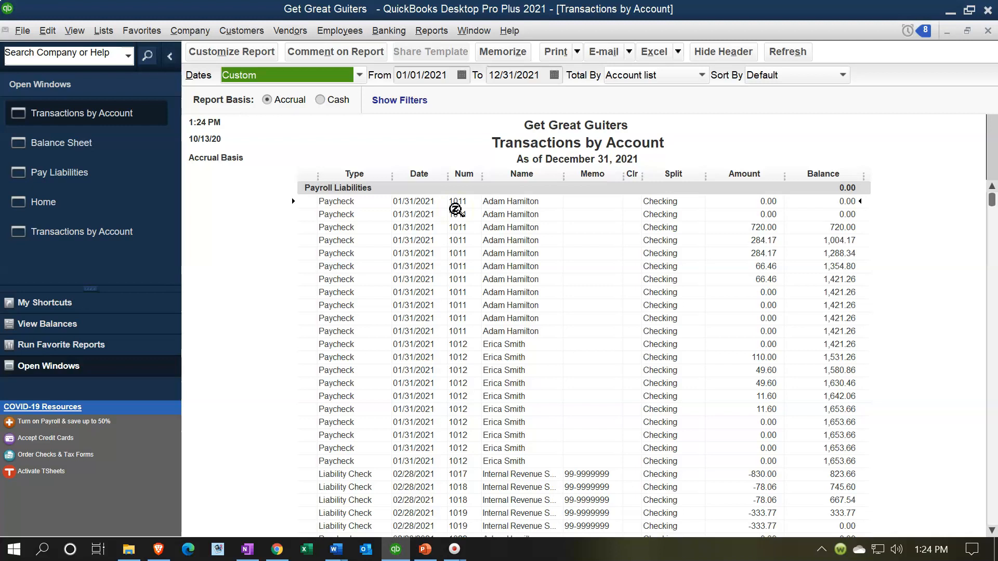
scroll(462, 266, "down", 3)
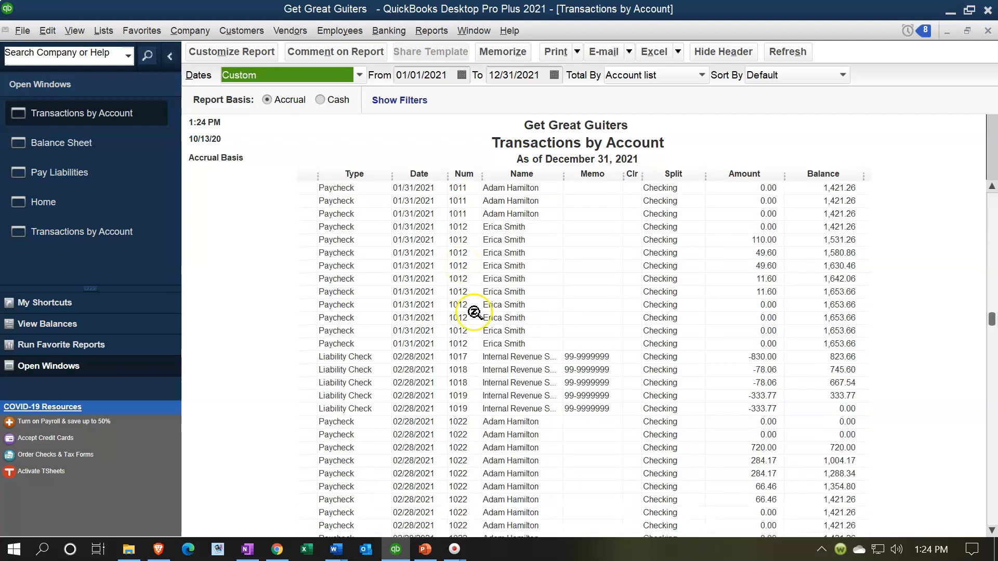
Open liability check 1017 from the payroll liabilities transactions, review its payroll item, and close the check and report
left_click(572, 358)
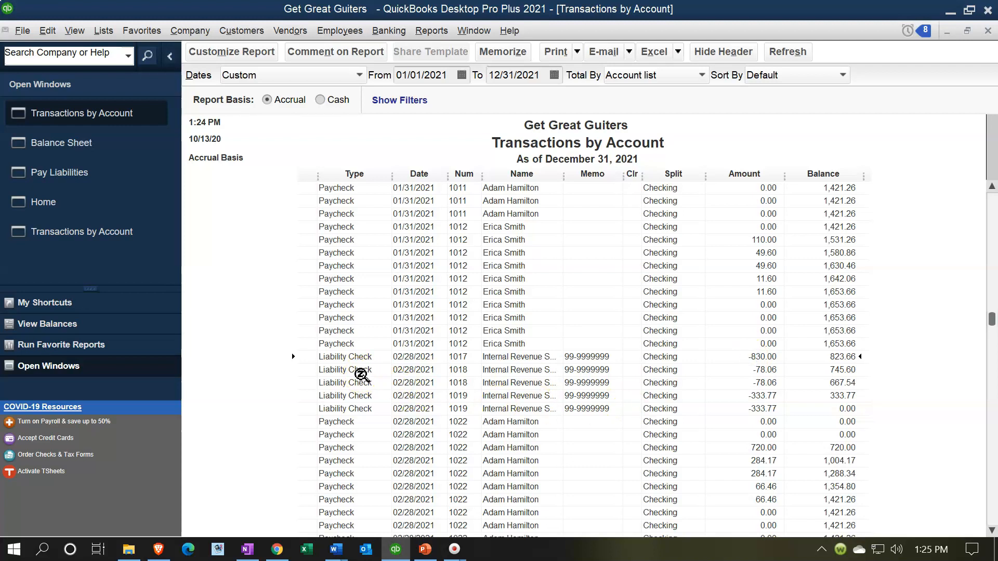
double_click(768, 356)
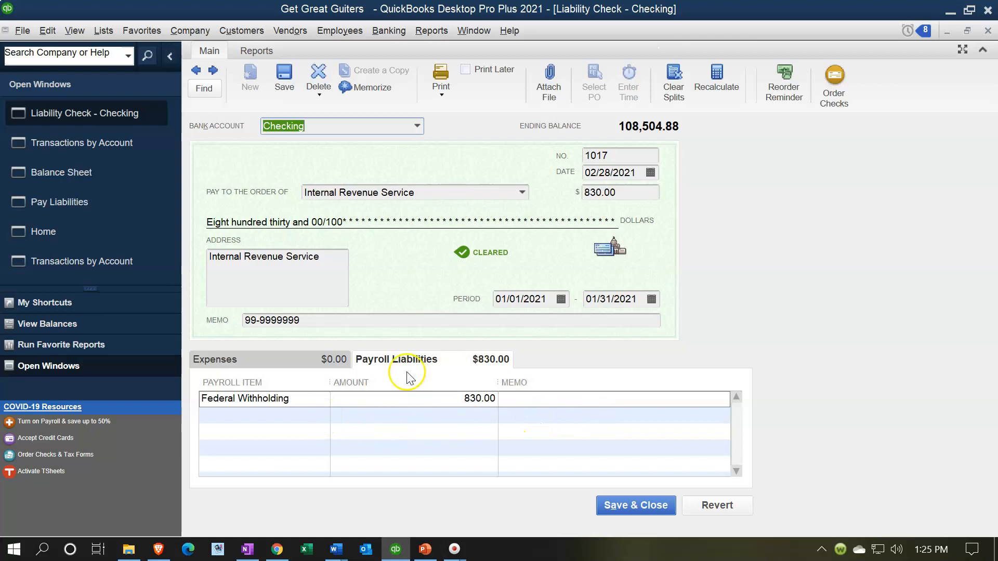
left_click(391, 414)
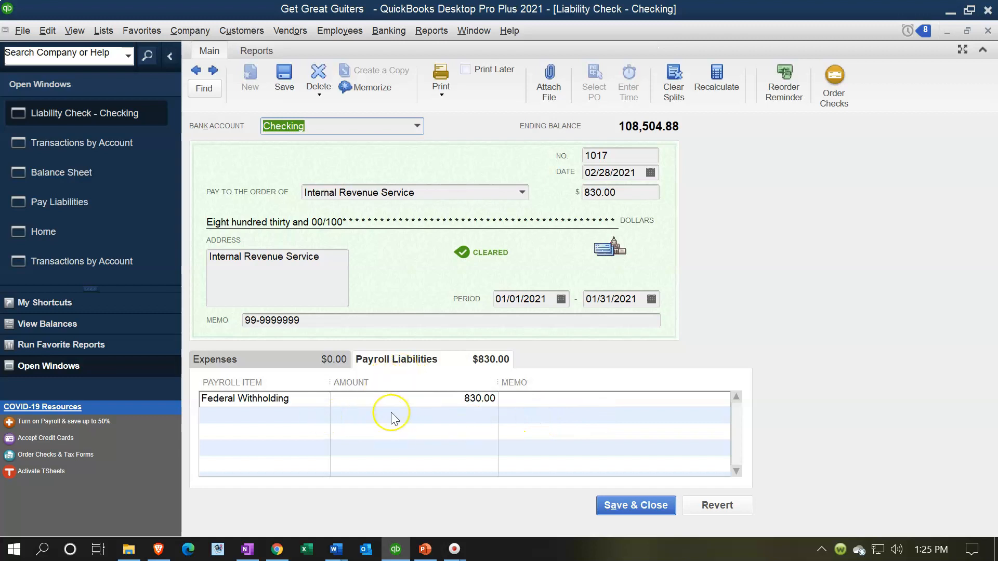
left_click(402, 415)
left_click(988, 30)
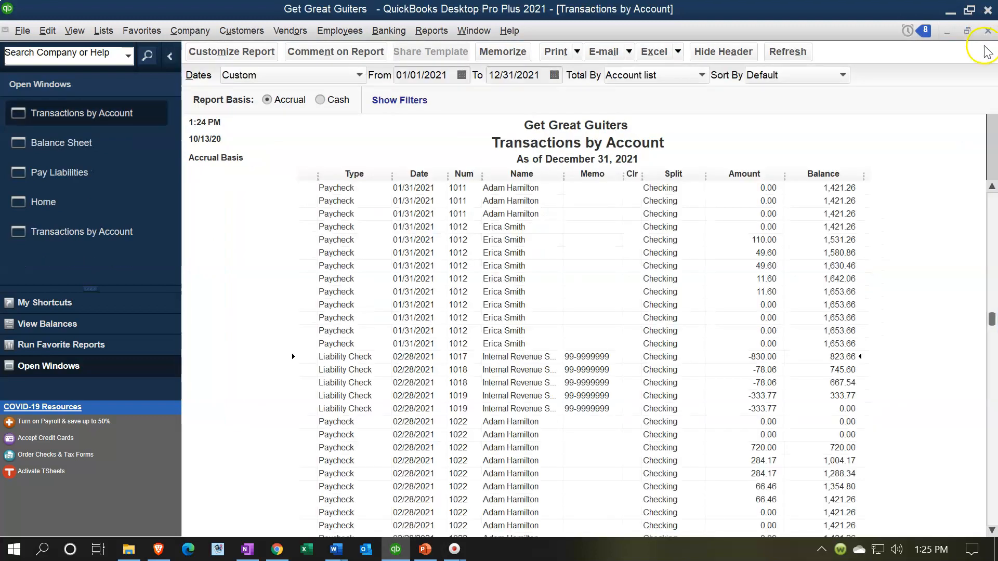
left_click(988, 30)
Drill into the Checking balance on the balance sheet and review the February 2021 liability checks and paychecks
scroll(844, 312, "up", 9)
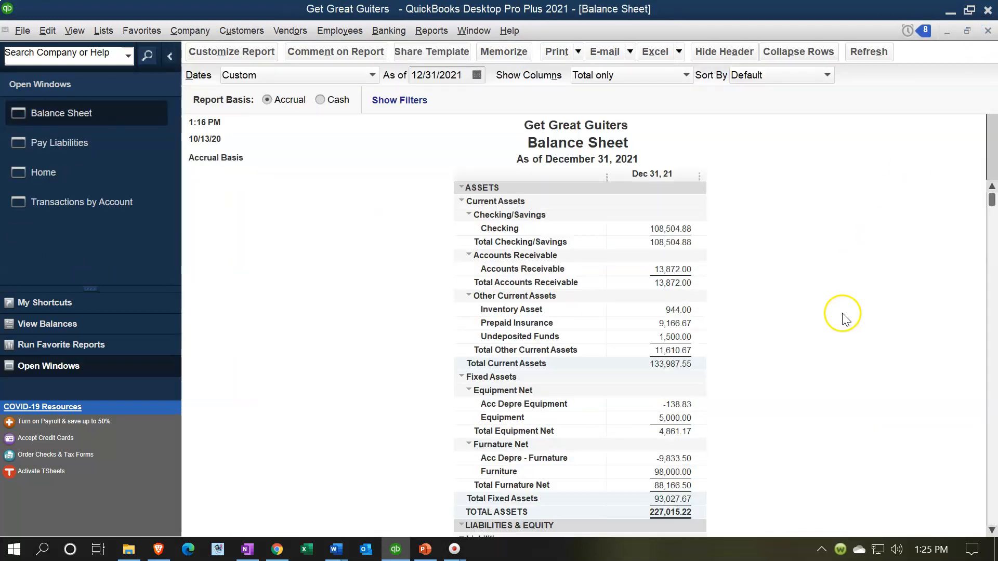
double_click(678, 230)
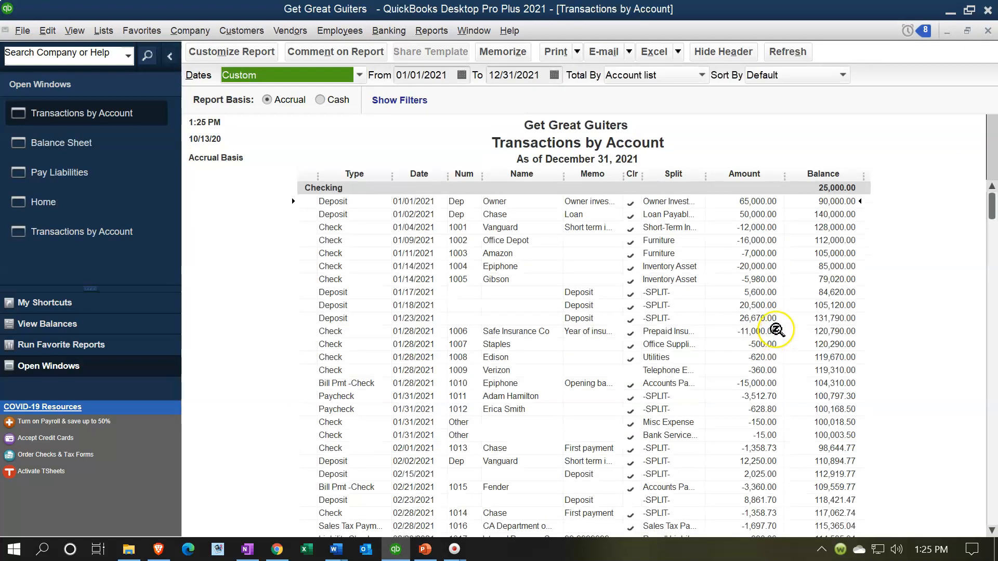
scroll(777, 329, "down", 3)
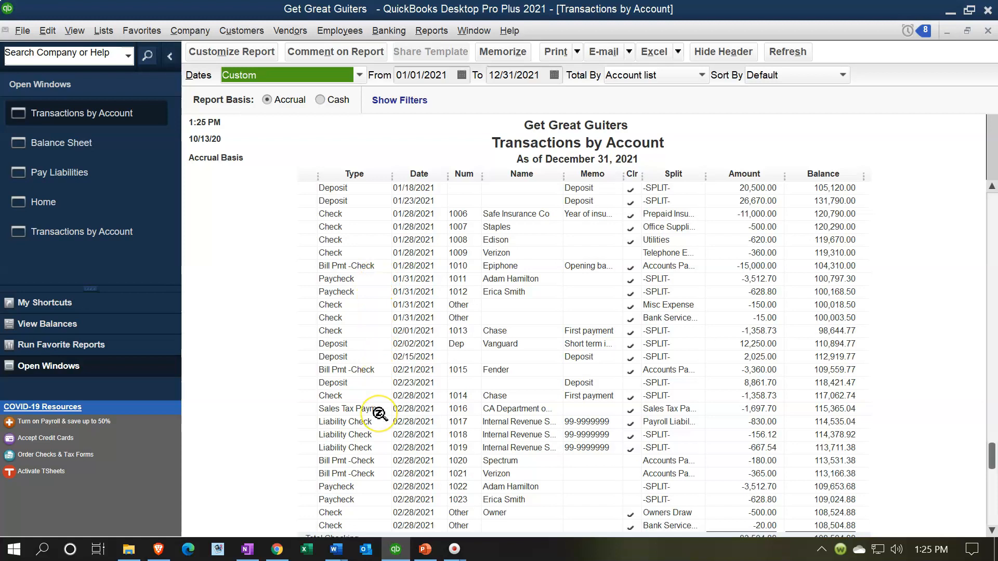
scroll(379, 414, "down", 1)
left_click(364, 462)
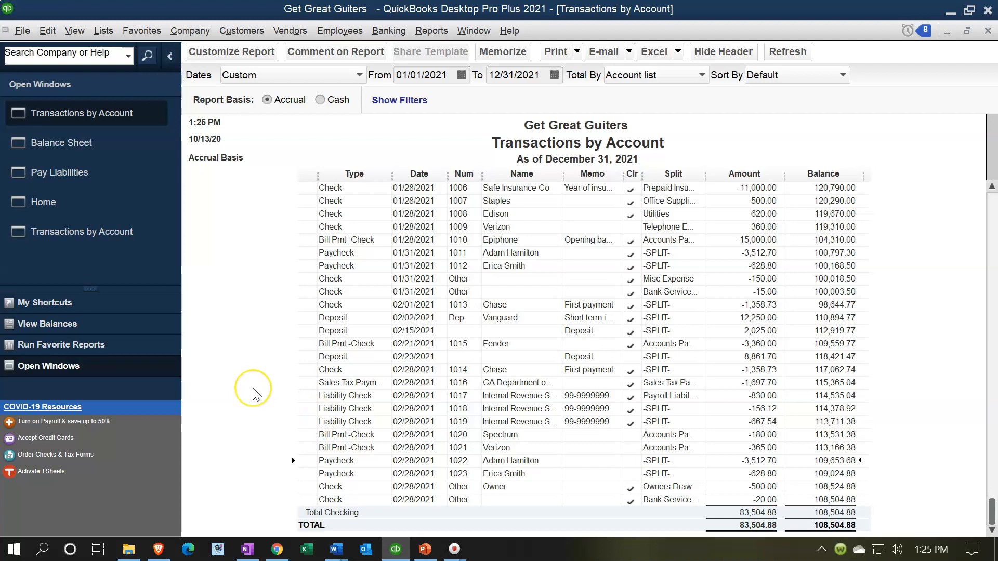
Open liability check 1017 from the Checking transactions, review its payment details, and close it
left_click(346, 396)
double_click(767, 397)
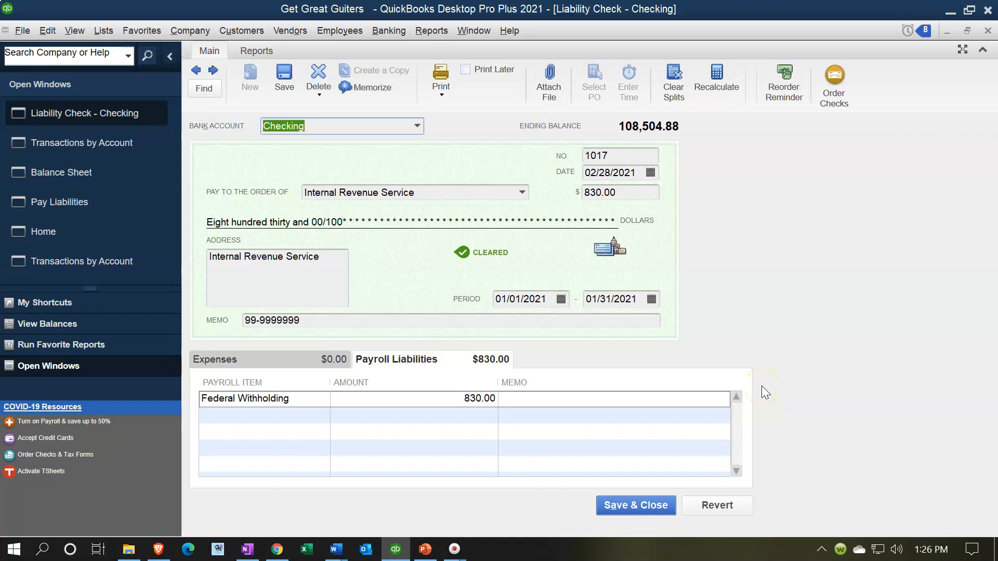
left_click(988, 31)
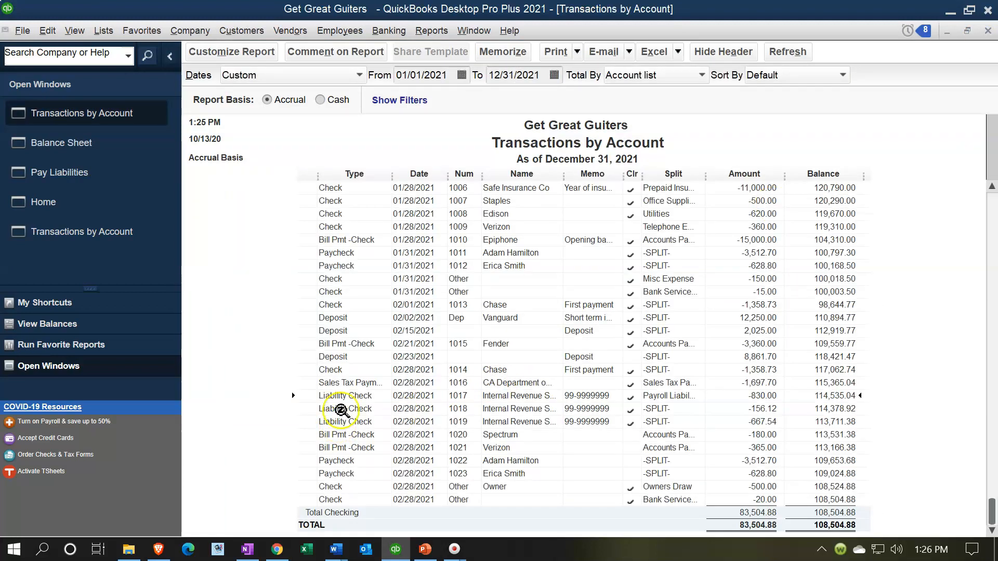
Open the 01/31/2021 bank service charge check for comparison, review its expense line, and close it
left_click(341, 292)
double_click(342, 292)
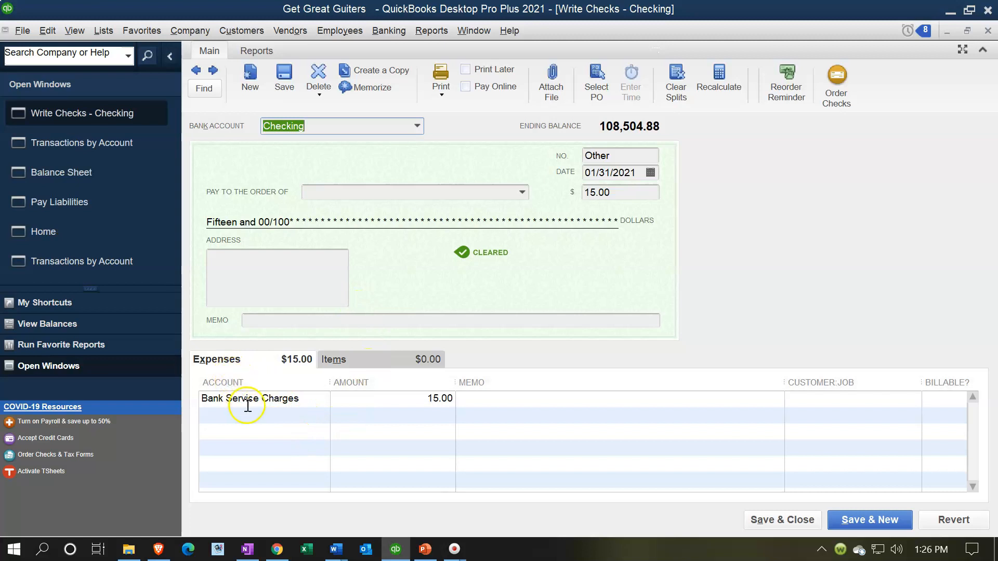
left_click(988, 30)
Recheck the form of liability check 1017, close it and the Checking transaction report, and return to the home page
double_click(343, 383)
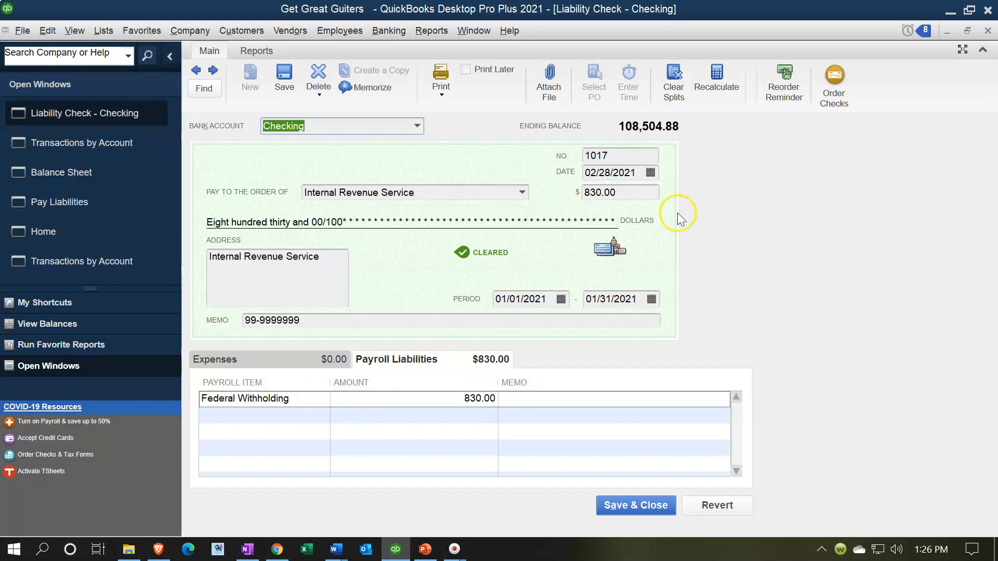
left_click(988, 31)
left_click(988, 31)
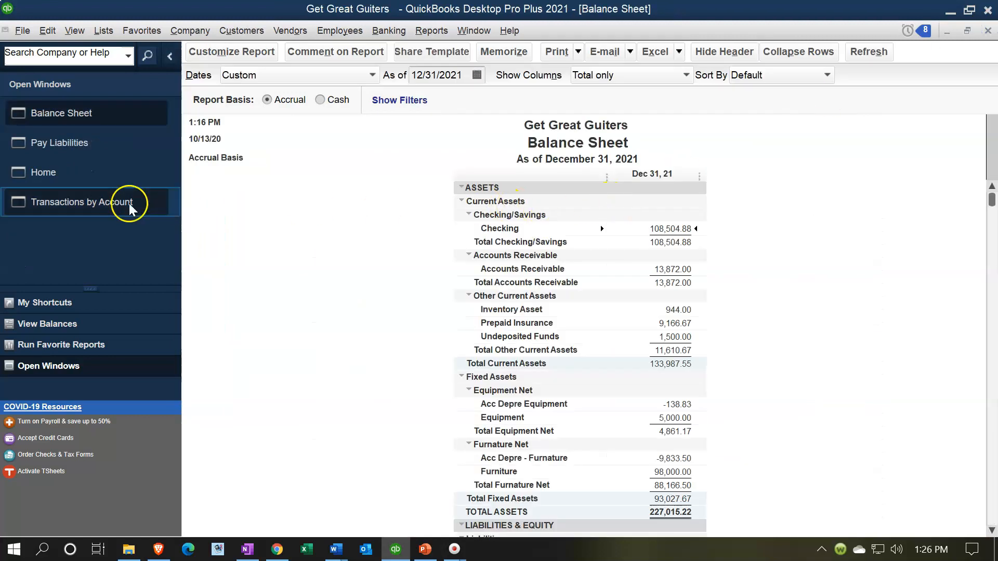
left_click(52, 175)
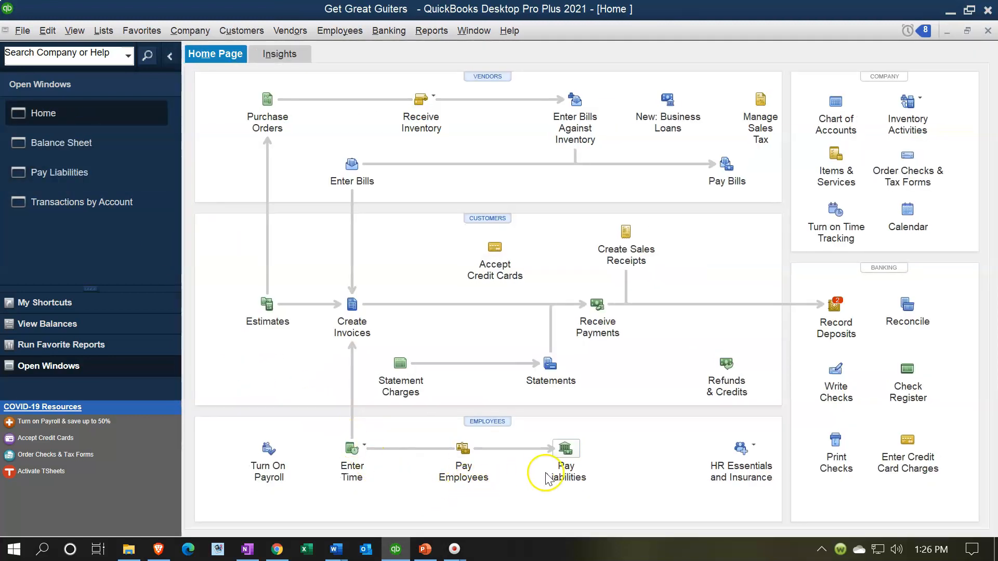